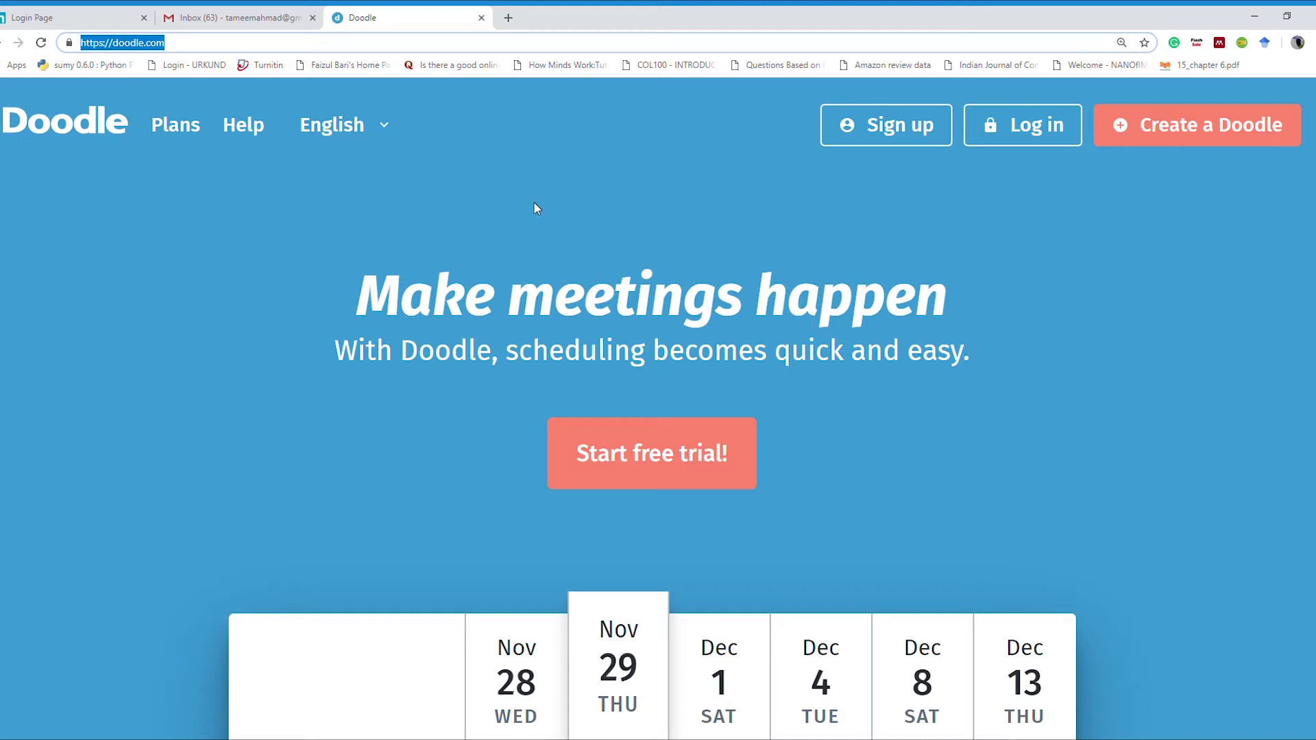
# Step: Browse the sample availability table on Doodle's home page, then go to the login page
pyautogui.moveTo(202, 50); pyautogui.dragTo(112, 46)
pyautogui.scroll(-1, 912, 315)
pyautogui.scroll(-5, 919, 294)
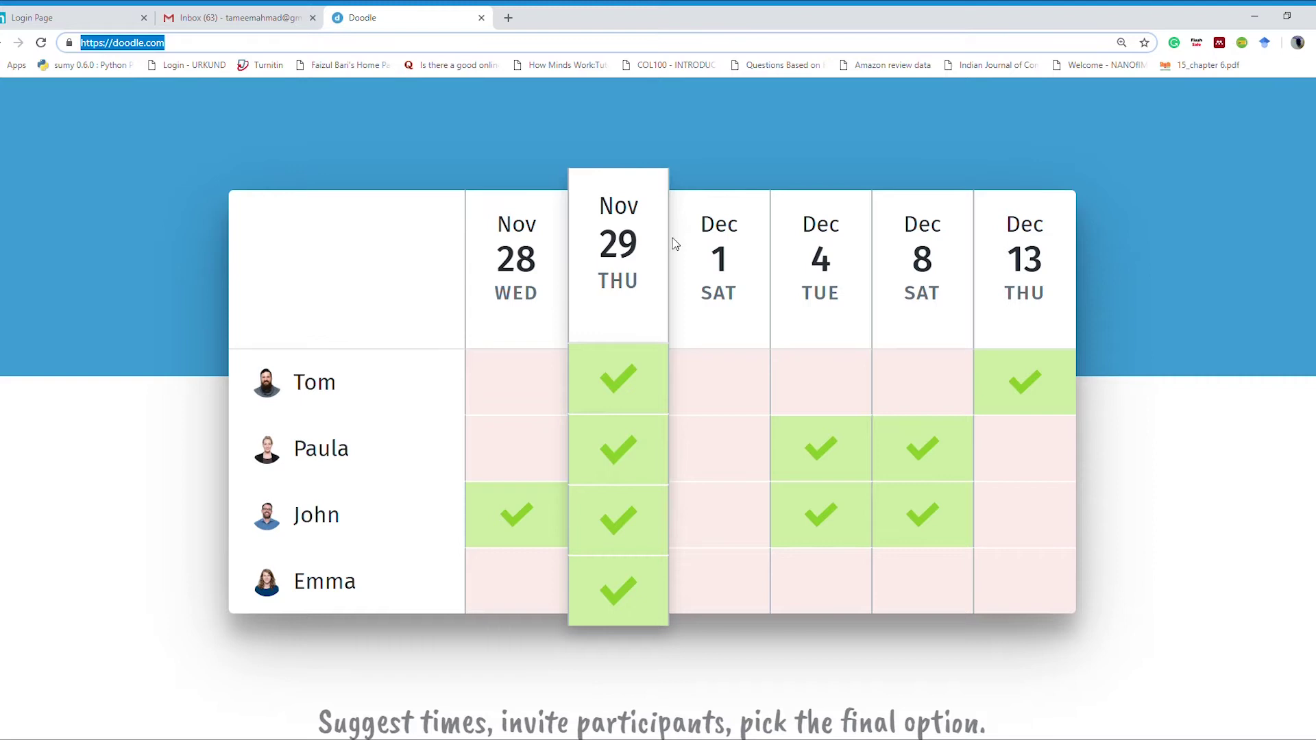
pyautogui.scroll(6, 675, 243)
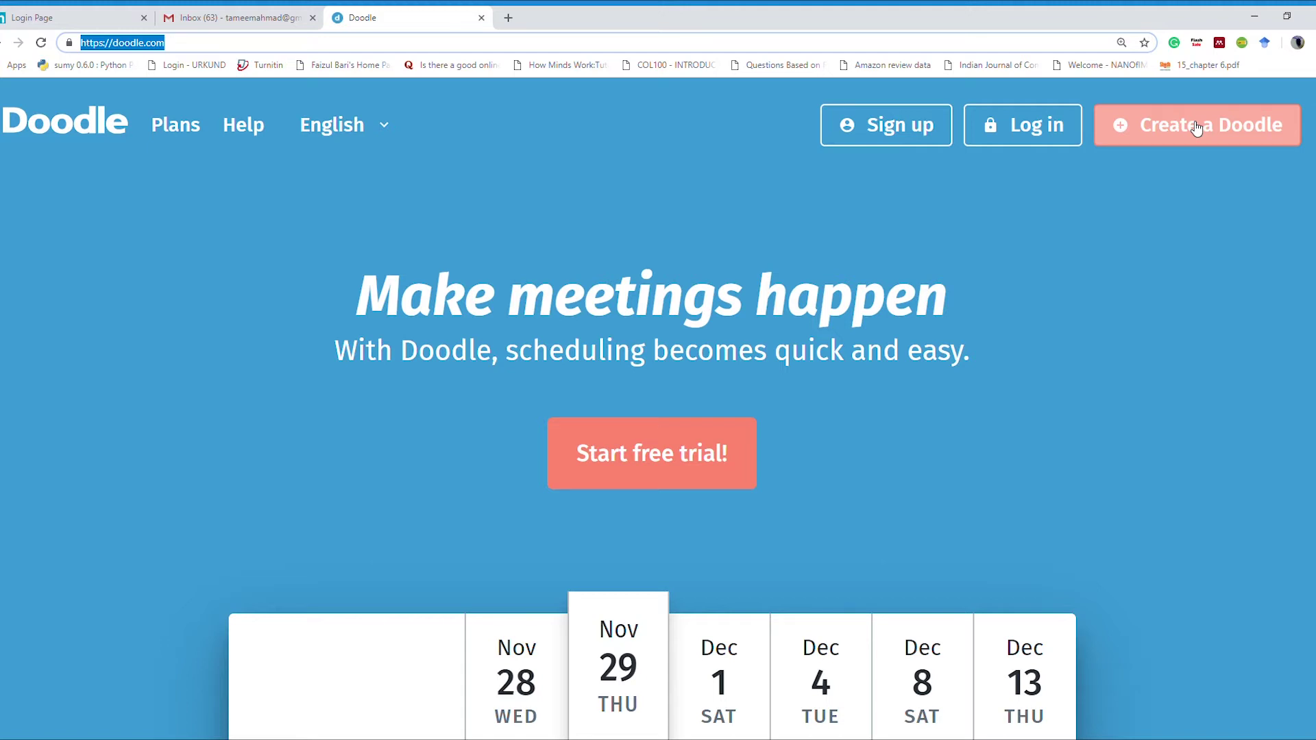
pyautogui.click(1036, 137)
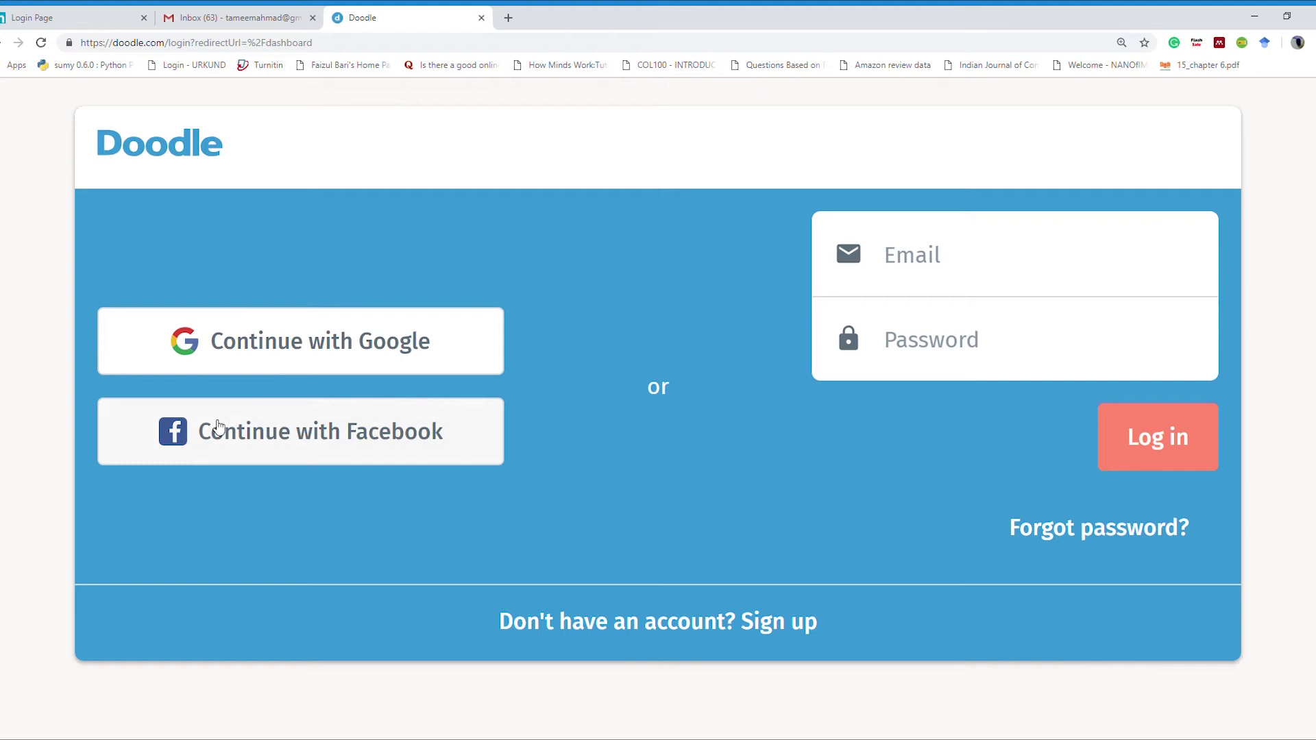
# Step: Sign in with the account e-mail and password, then start scheduling a new event poll
pyautogui.click(977, 251)
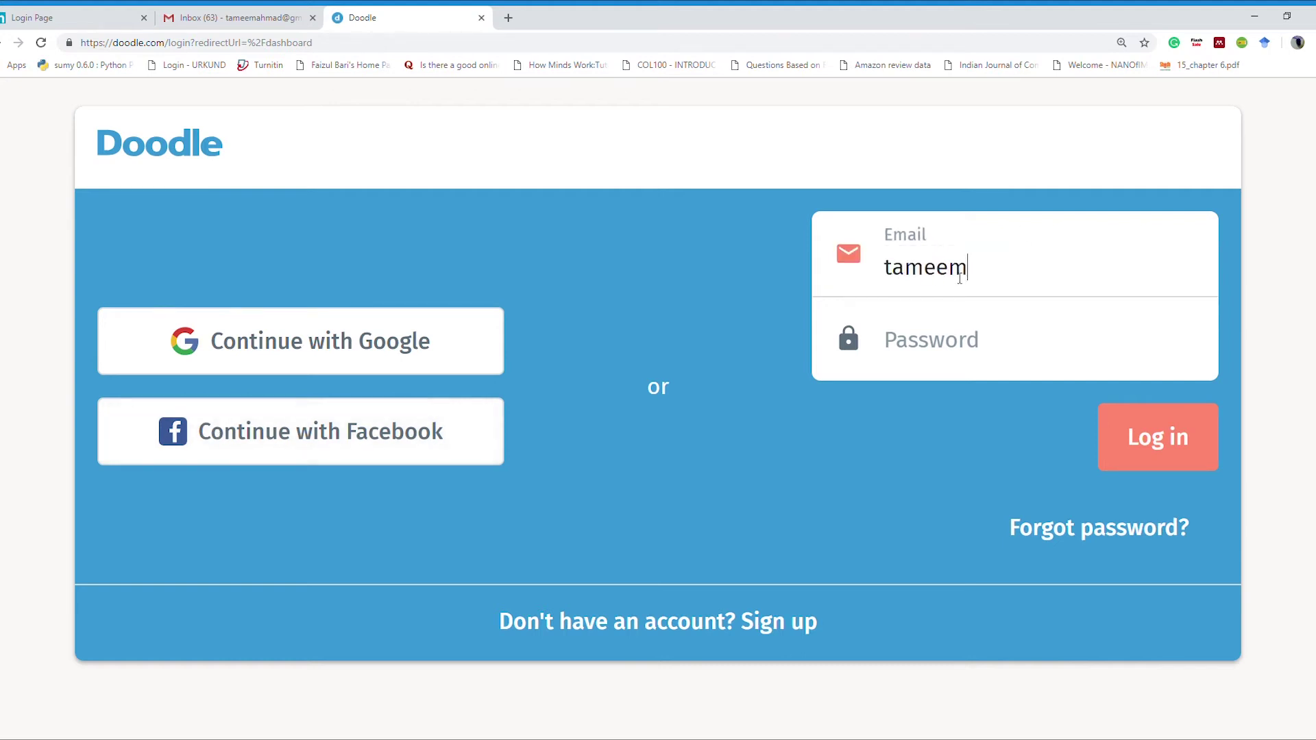
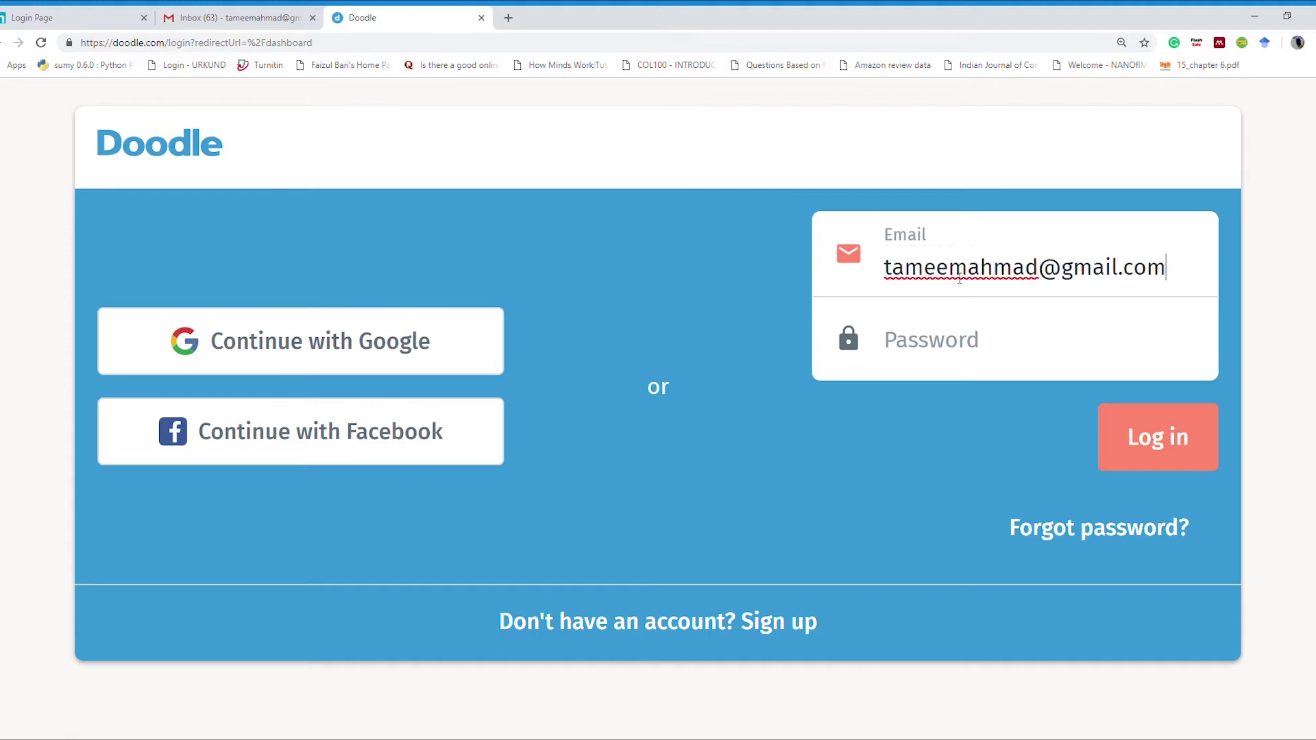
pyautogui.press('Tab')
pyautogui.write('•••')
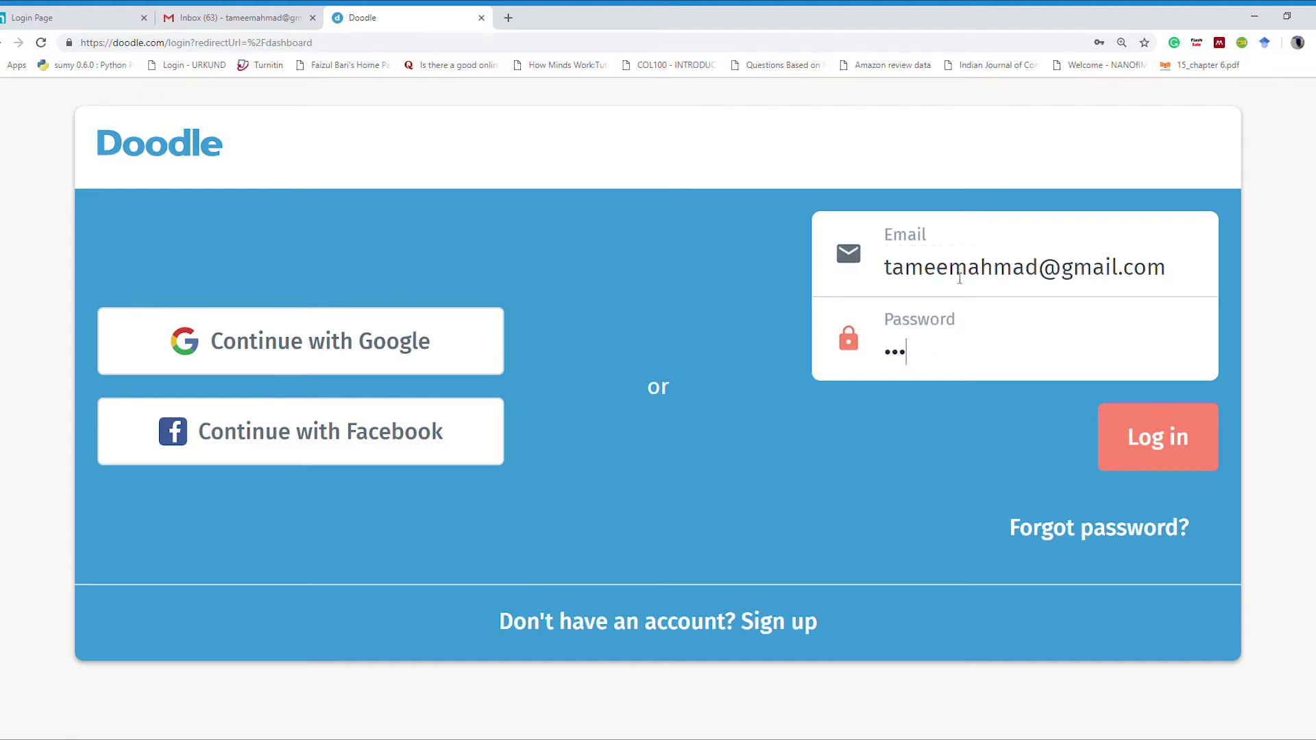
pyautogui.write('•••••')
pyautogui.press('Return')
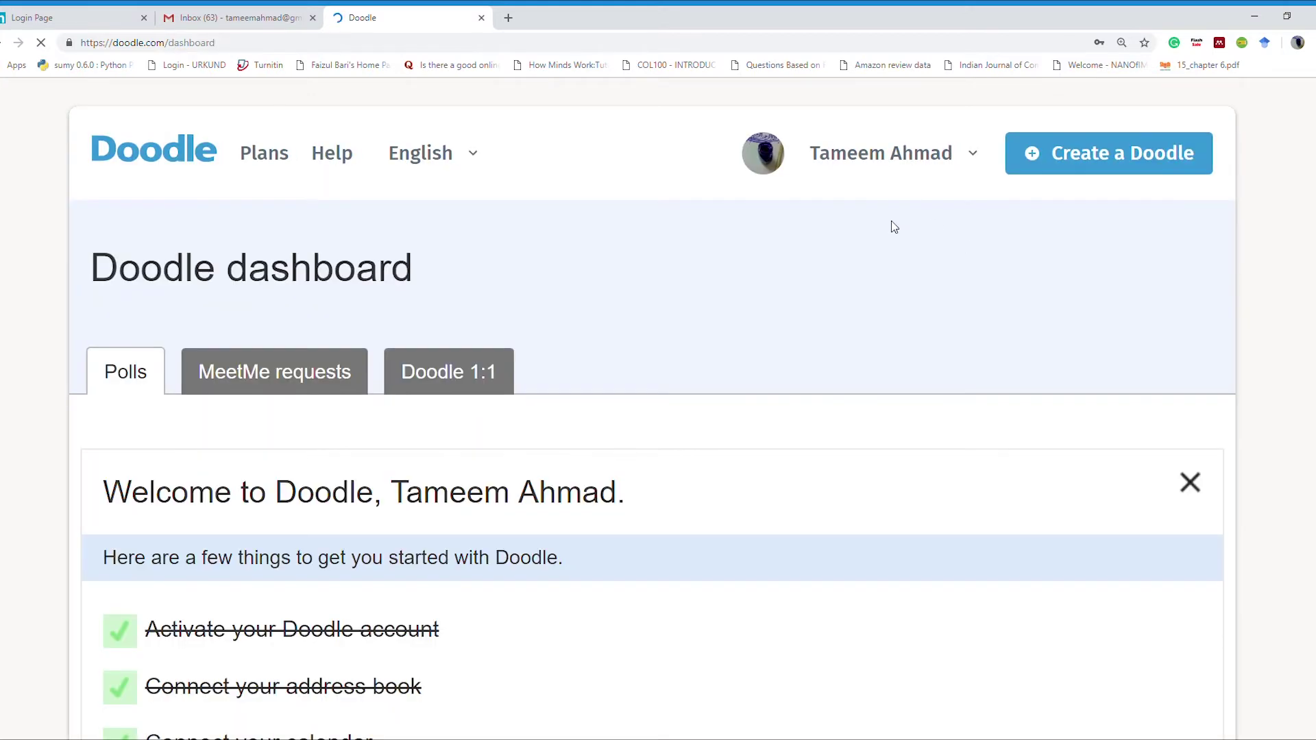
pyautogui.scroll(-9, 895, 226)
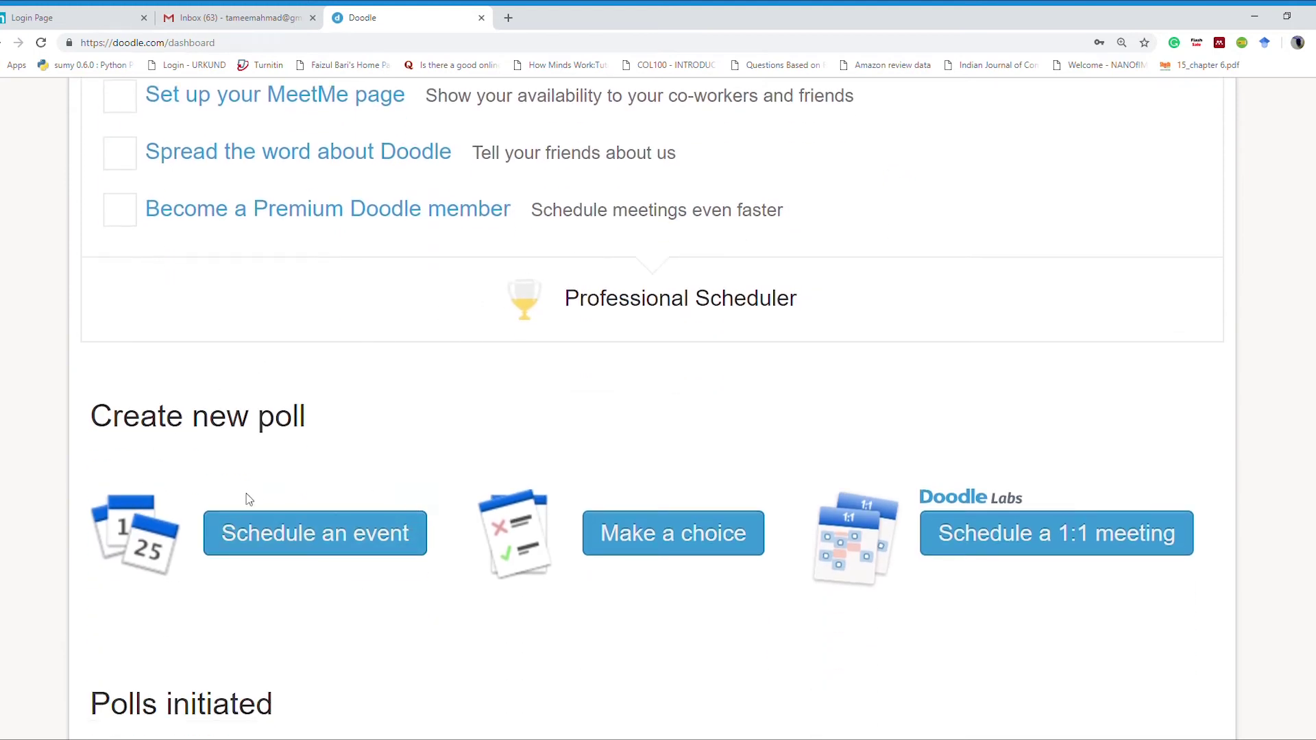
pyautogui.click(298, 535)
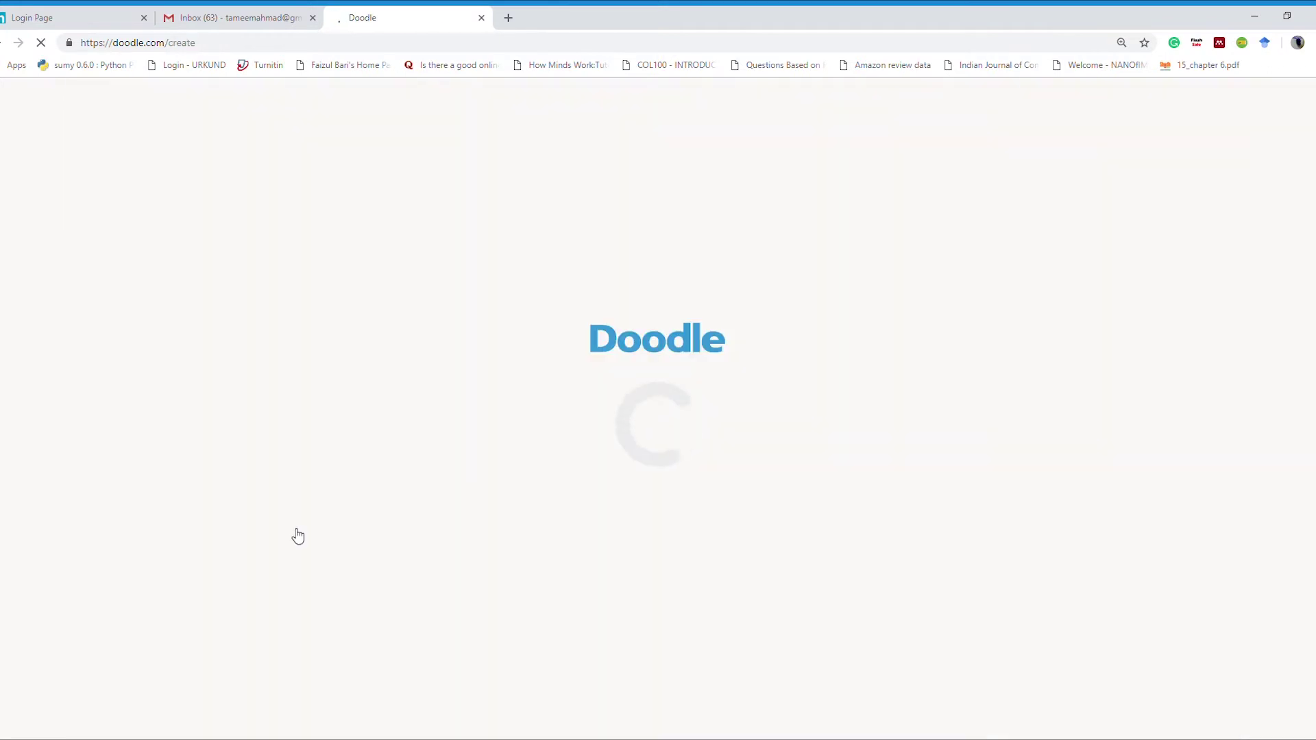
# Step: Title the poll 'General Body Meeting', leave location and note blank, and continue to date options
pyautogui.scroll(-1, 1052, 364)
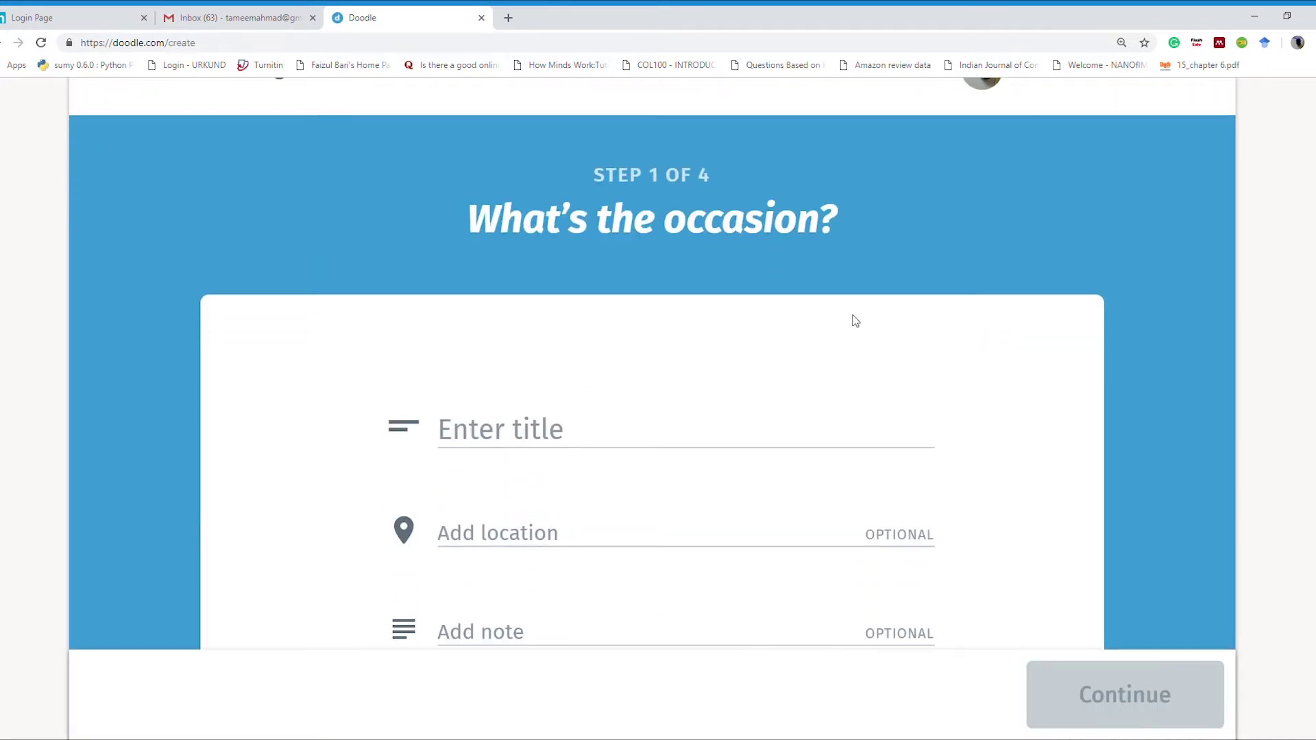
pyautogui.scroll(-1, 703, 319)
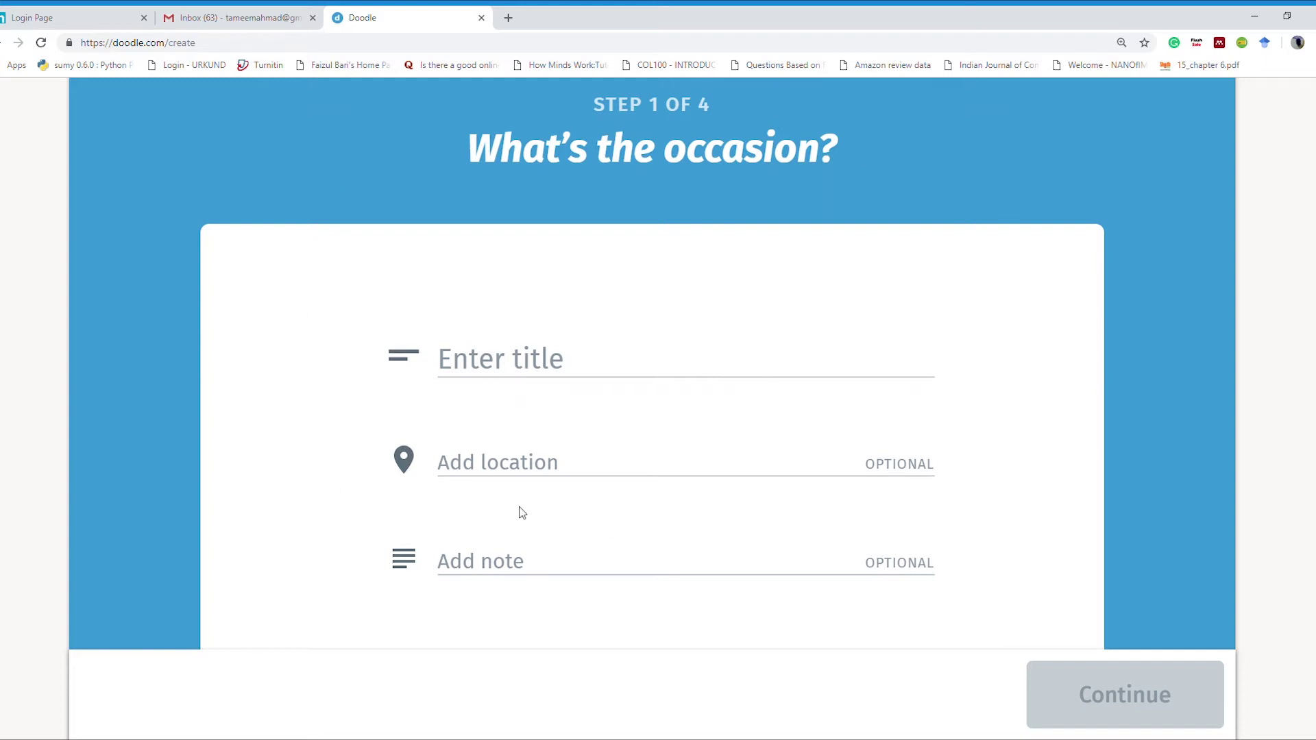
pyautogui.click(520, 366)
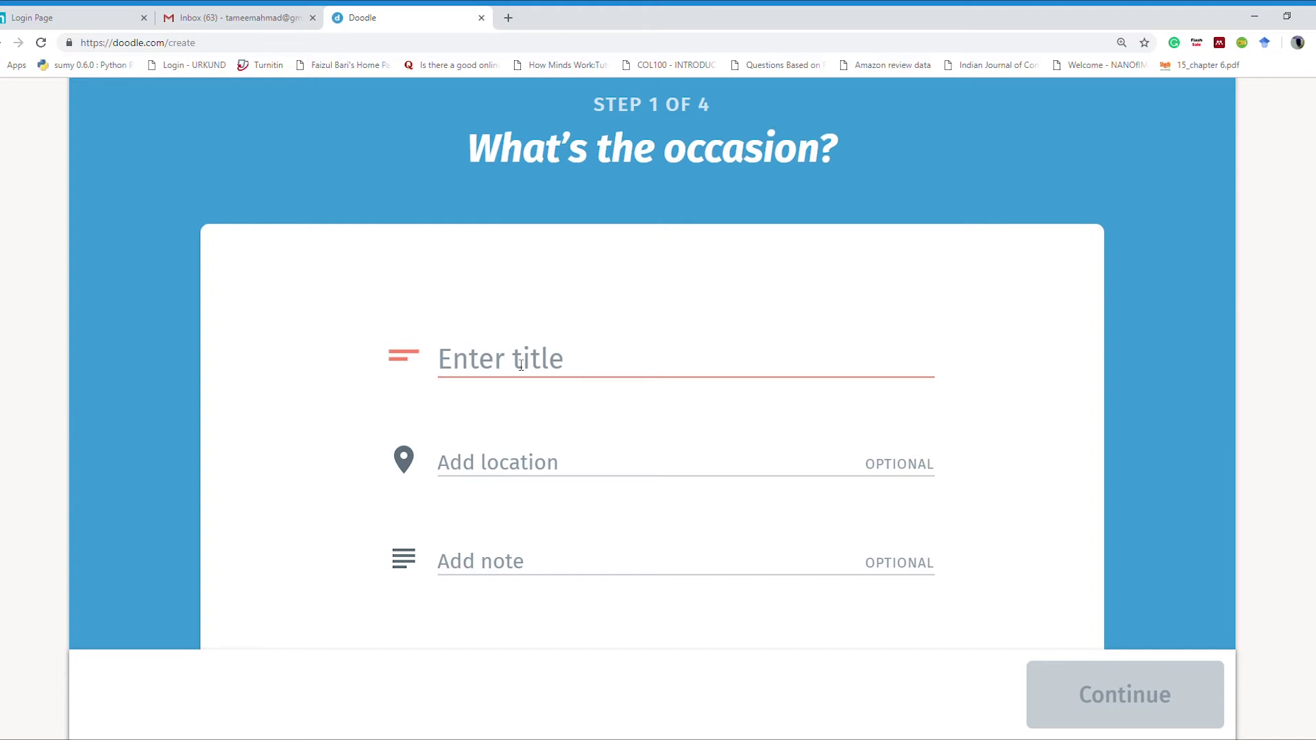
pyautogui.write('General B')
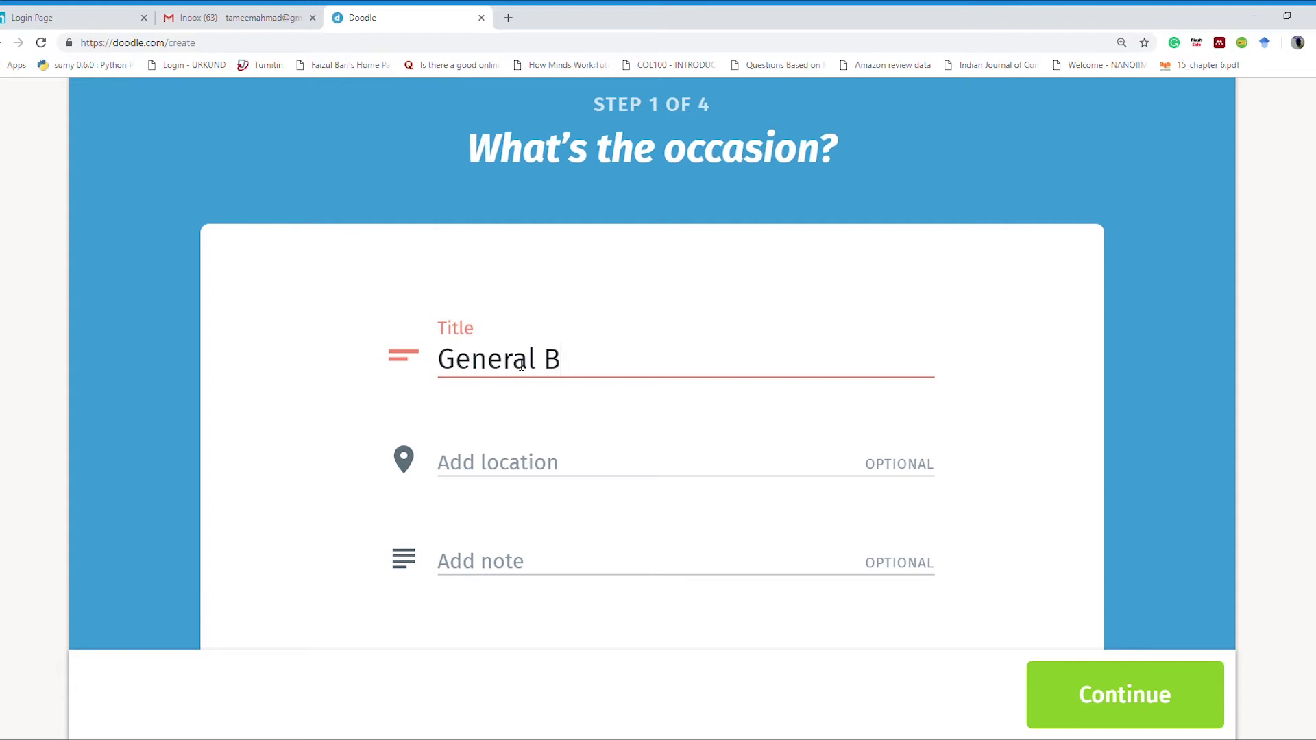
pyautogui.write('ody Meeting')
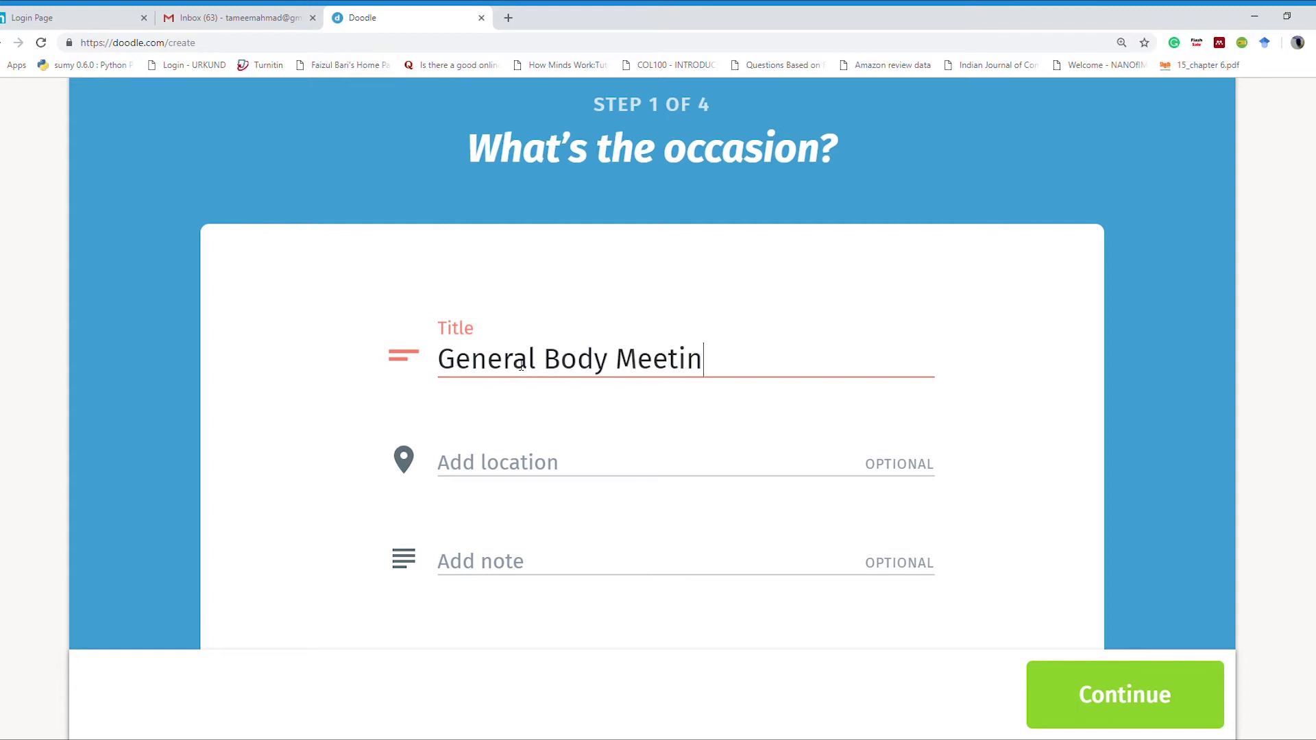
pyautogui.click(460, 470)
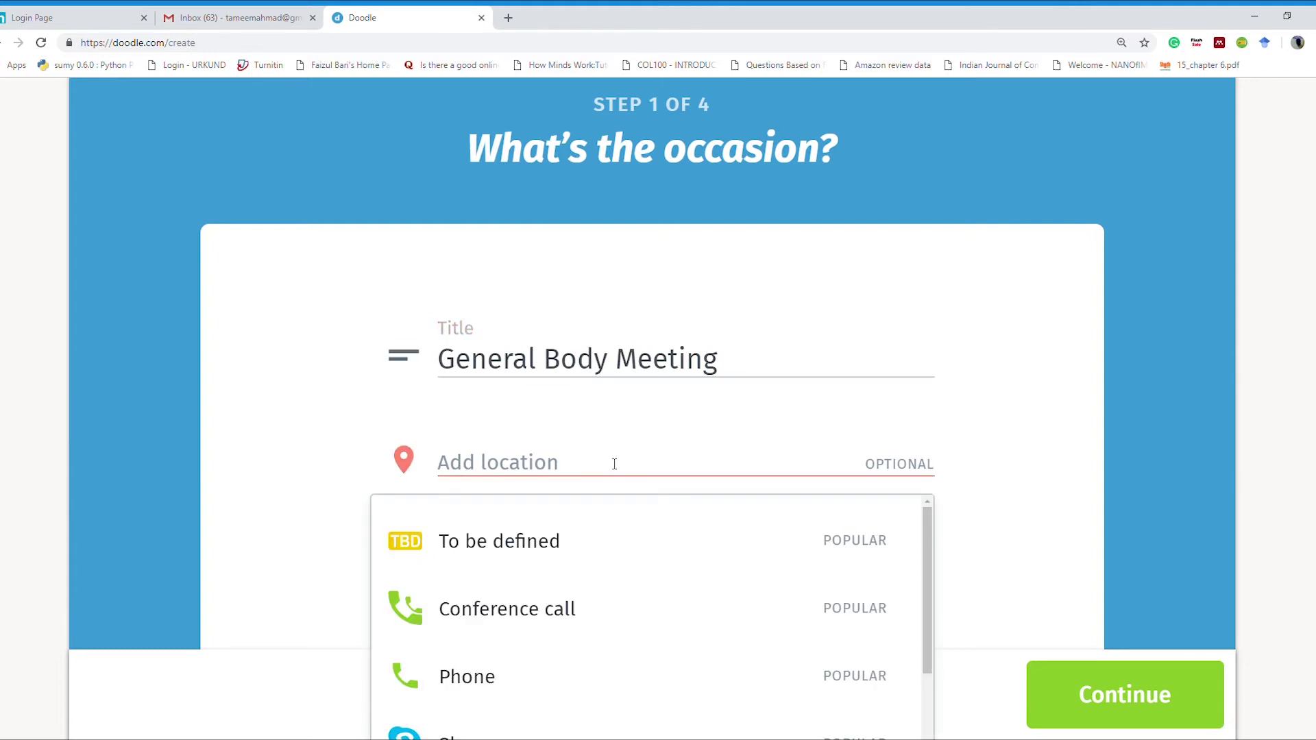
pyautogui.scroll(-4, 1186, 390)
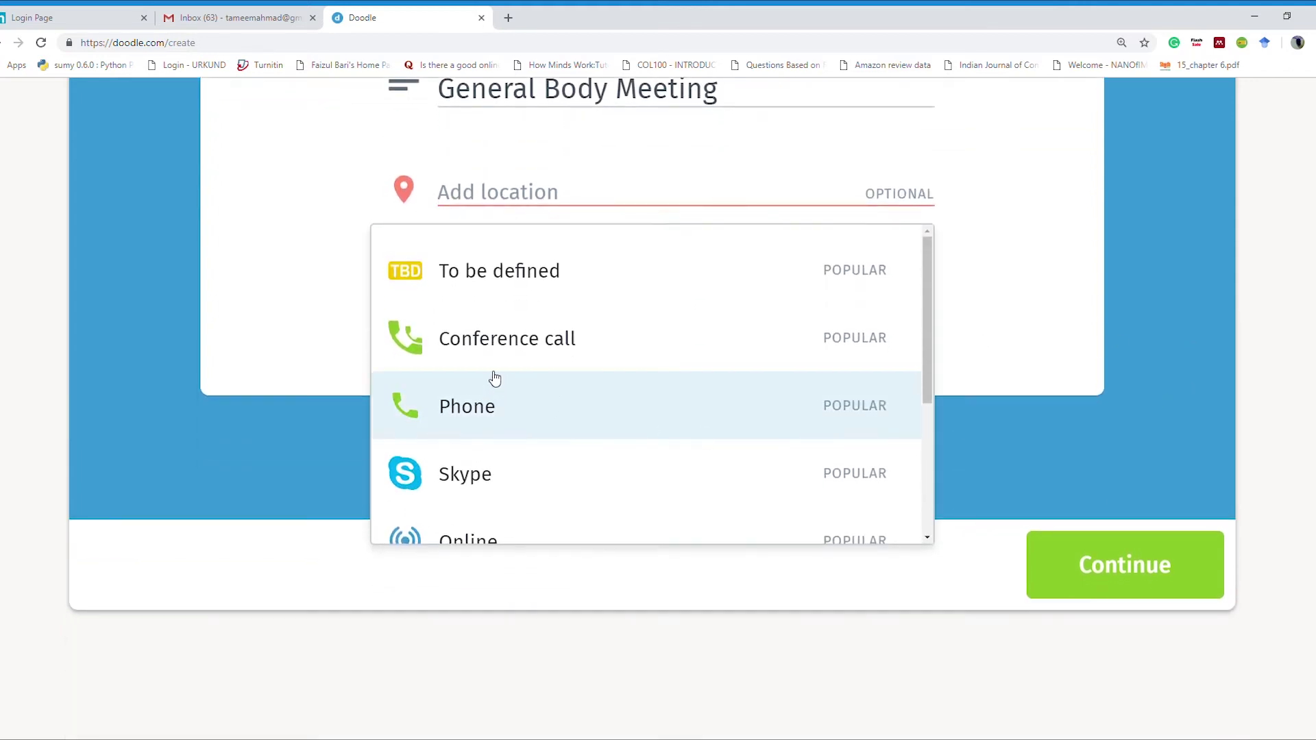
pyautogui.scroll(-4, 503, 429)
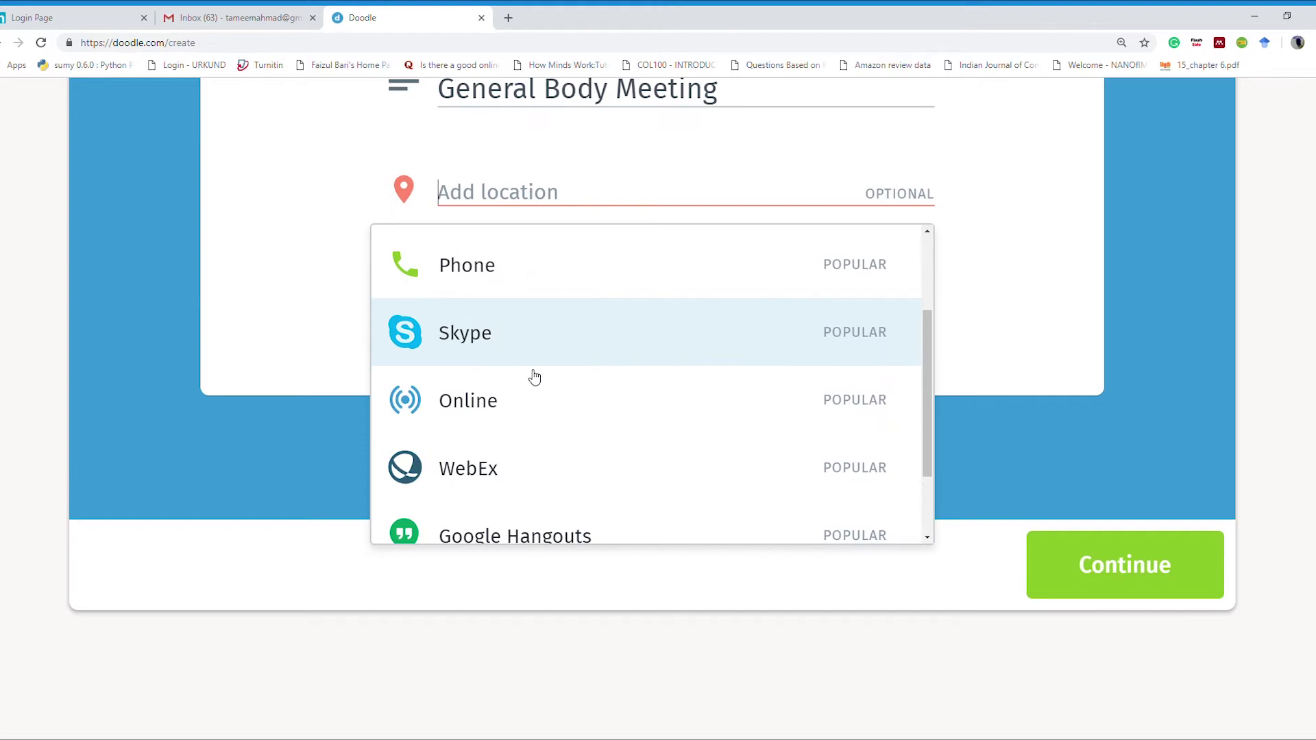
pyautogui.click(1033, 268)
pyautogui.click(479, 296)
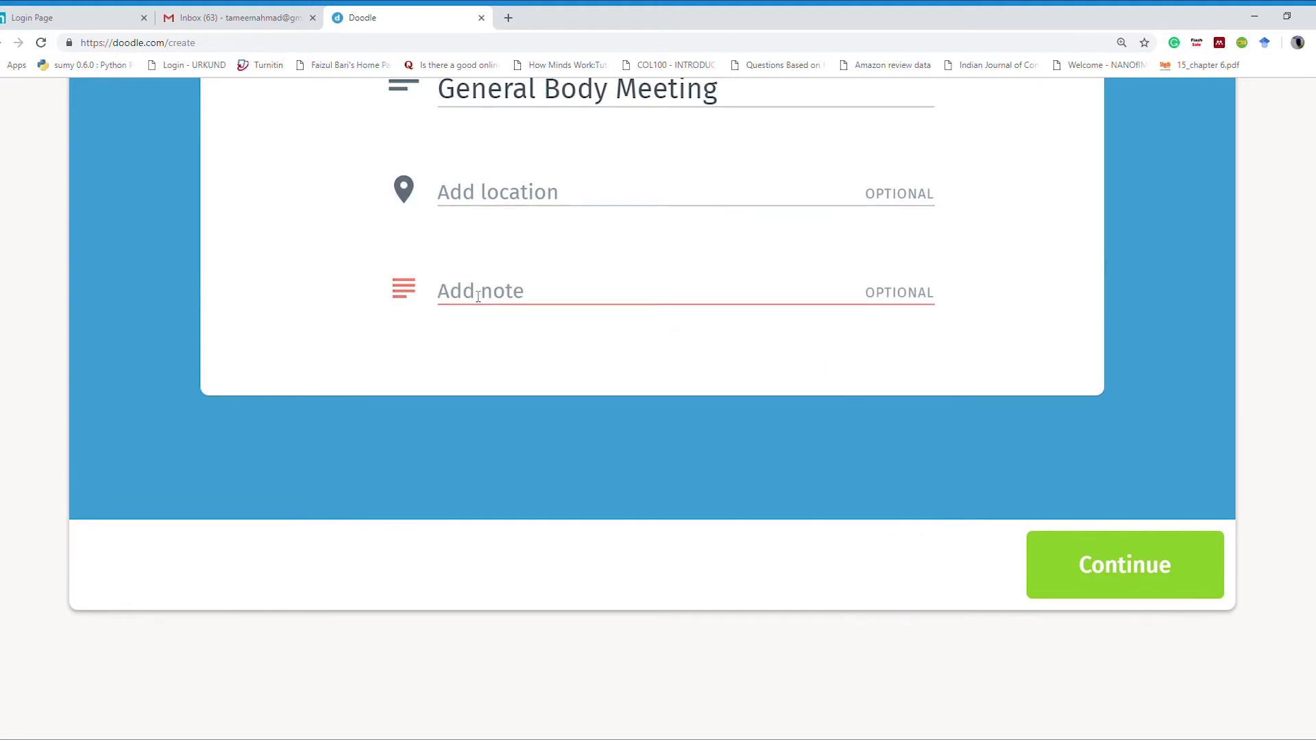
pyautogui.scroll(2, 478, 296)
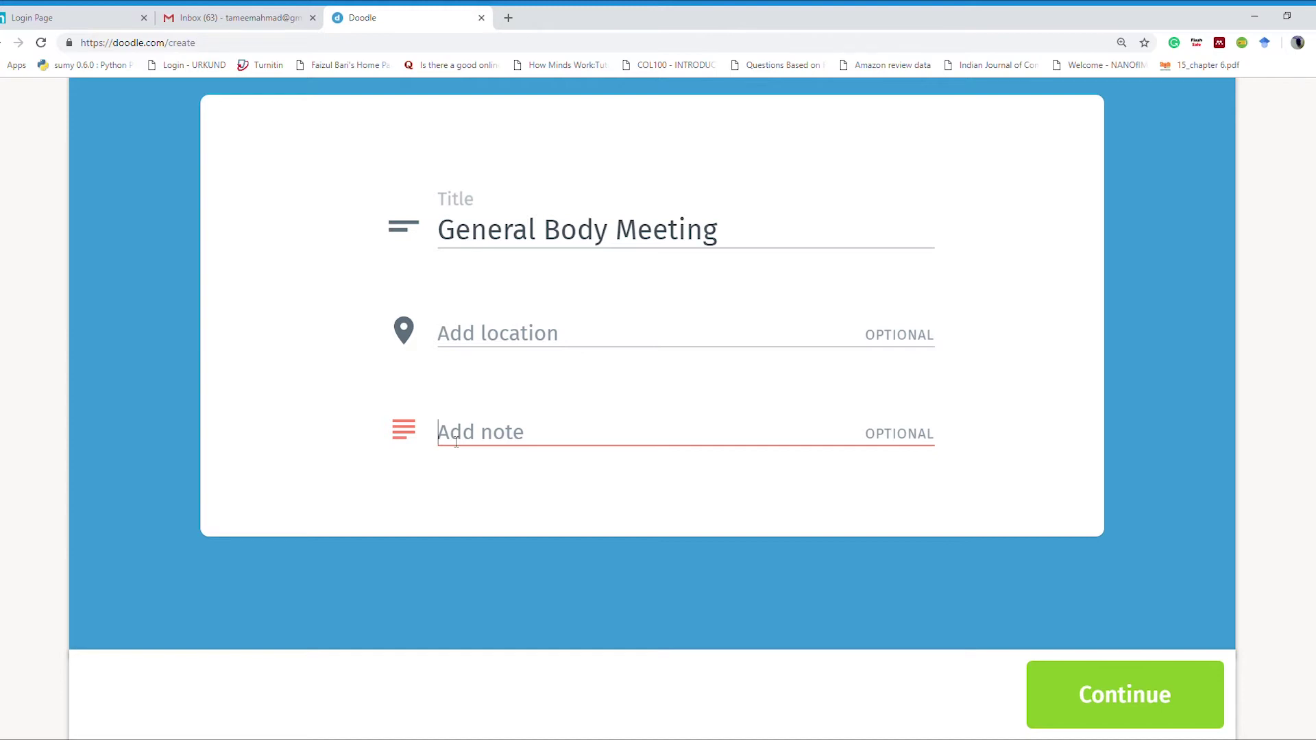
pyautogui.click(1141, 697)
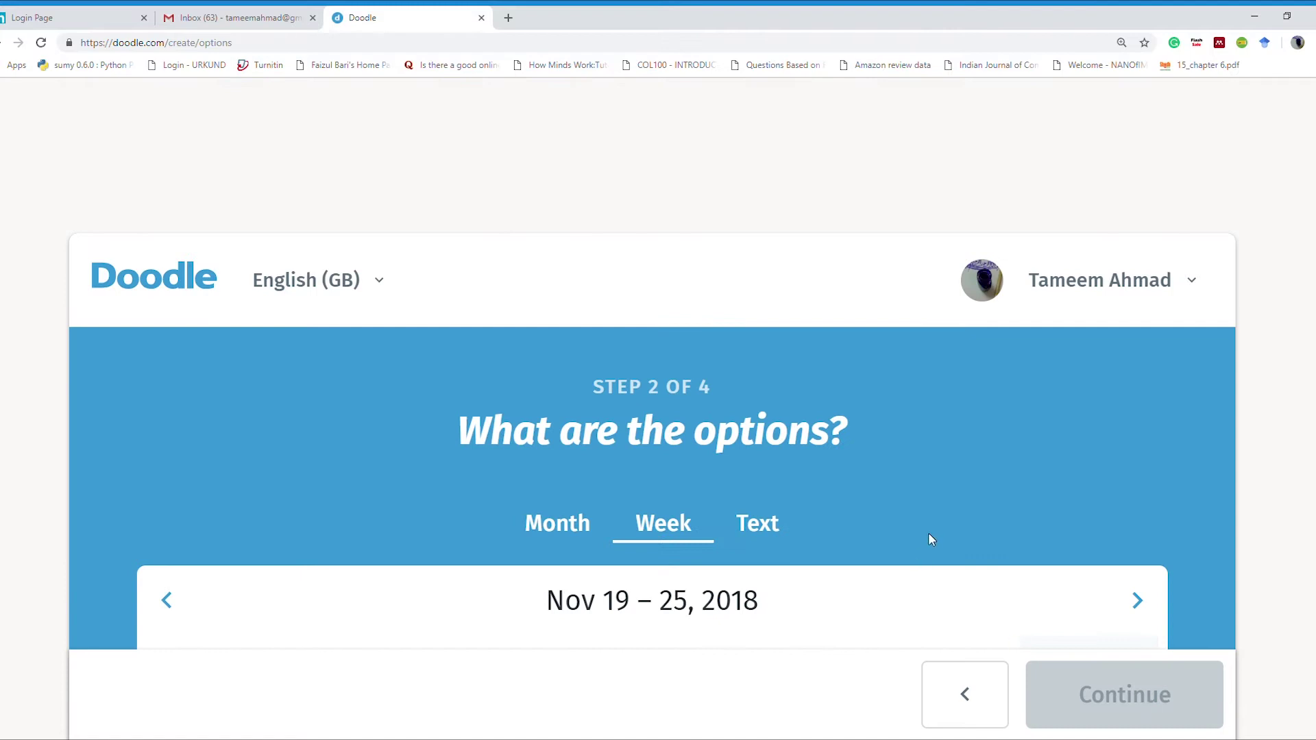
# Step: Add six all-day options, Mon Nov 26 through Sat Dec 1, in the next week's view and continue
pyautogui.scroll(-6, 928, 533)
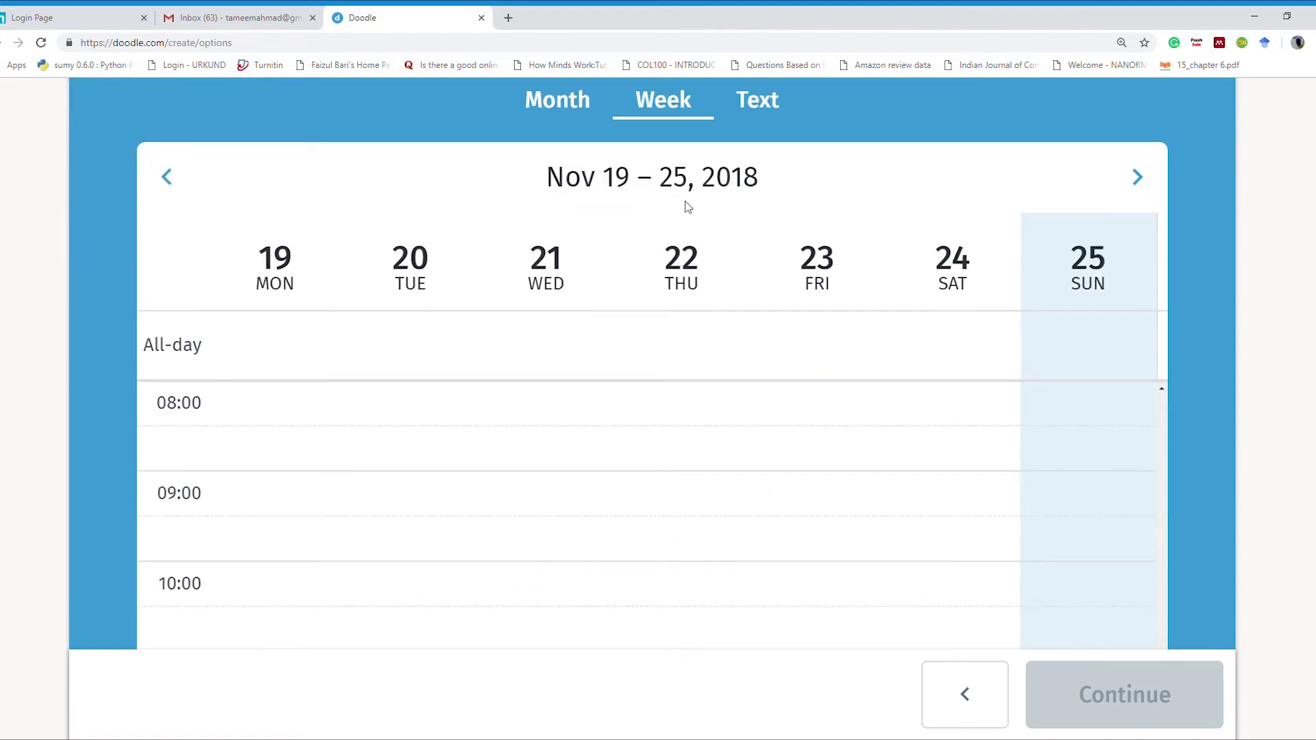
pyautogui.click(1138, 179)
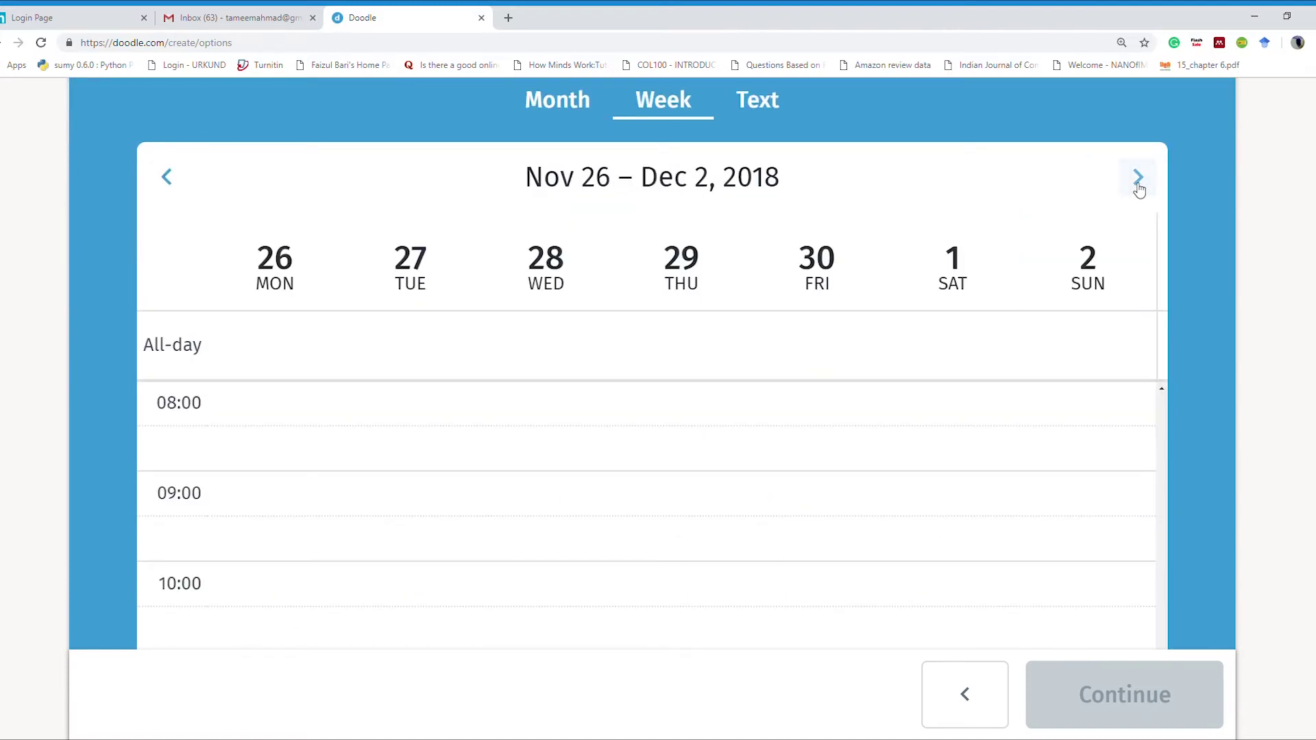
pyautogui.click(267, 326)
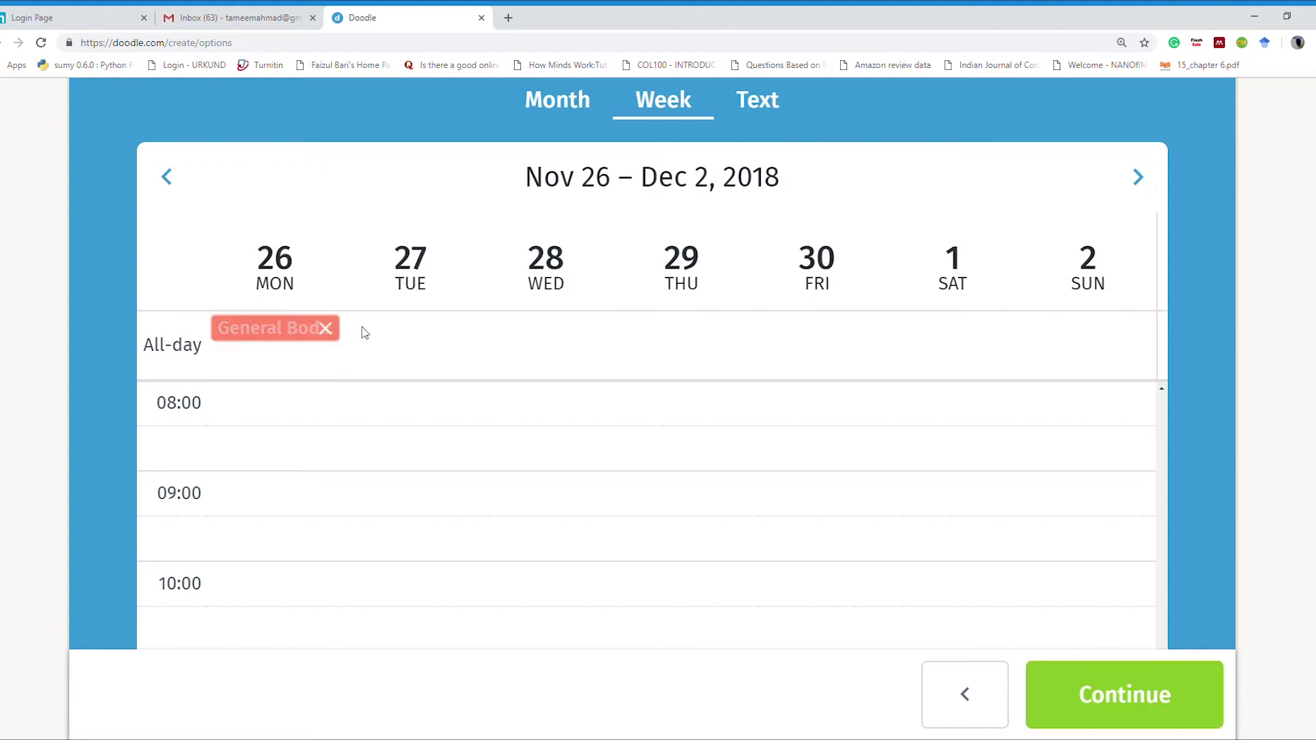
pyautogui.click(389, 330)
pyautogui.click(548, 331)
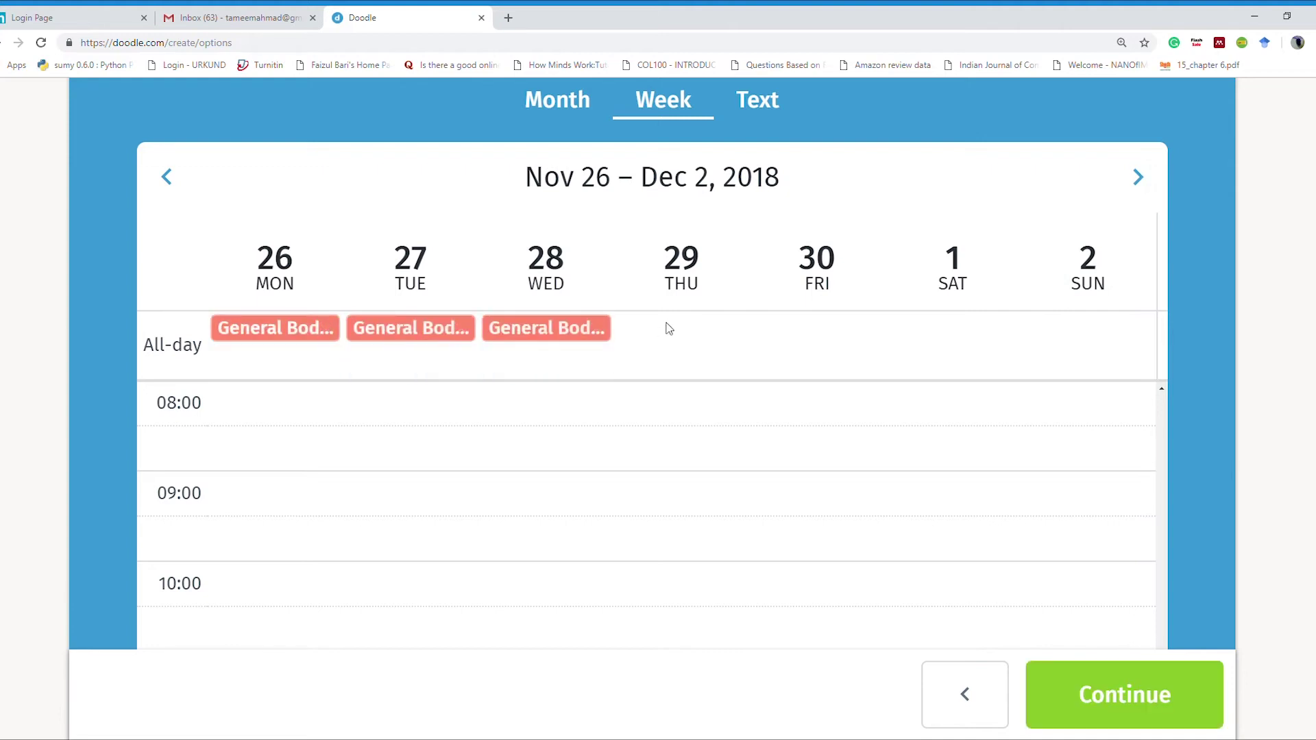
pyautogui.click(675, 329)
pyautogui.click(835, 330)
pyautogui.click(949, 332)
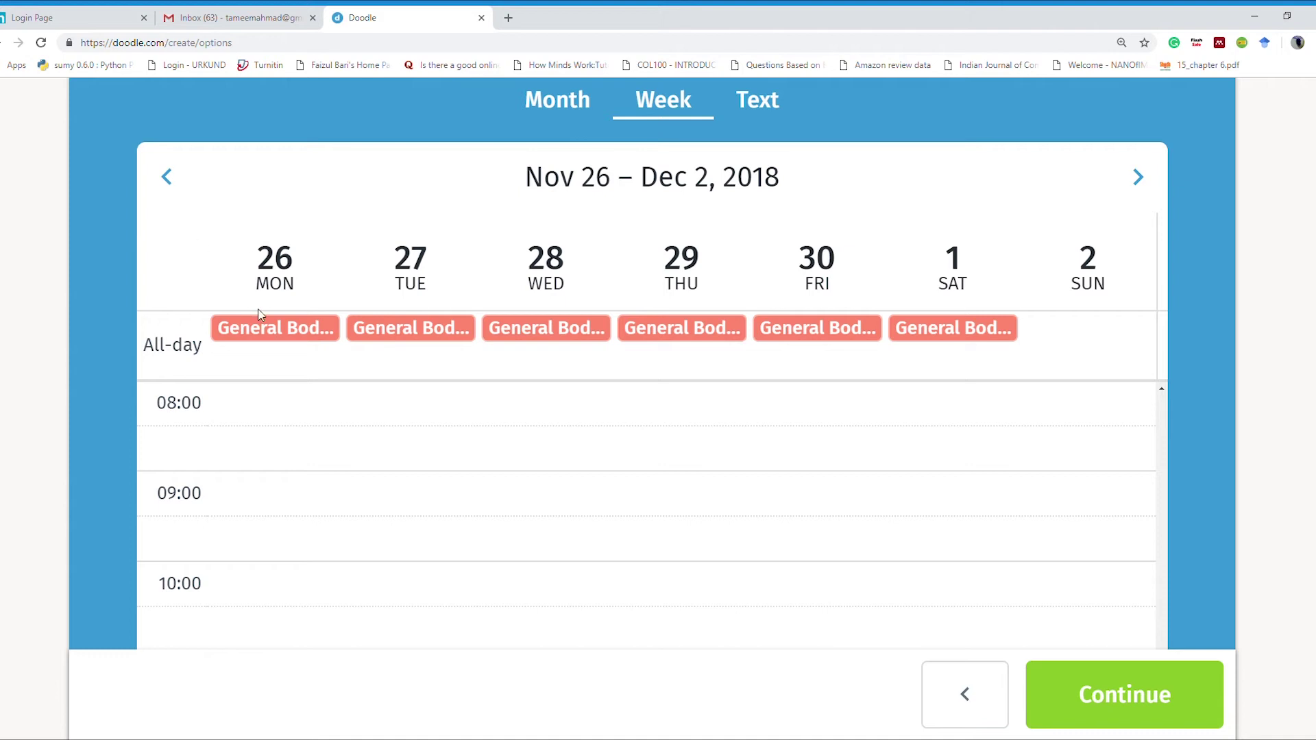
pyautogui.scroll(-1, 1217, 691)
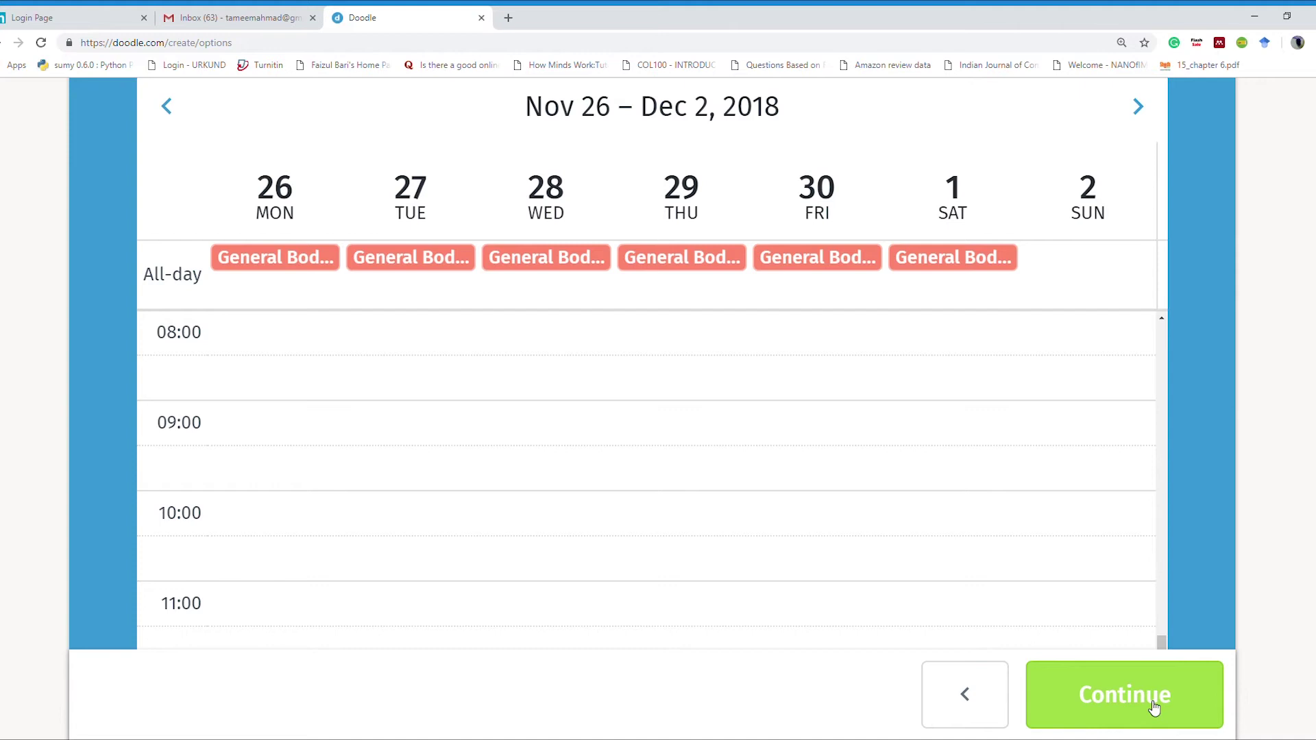
pyautogui.click(1154, 708)
# Step: Enable 'Yes, no, if need be' answers in the poll settings and finish creating the poll
pyautogui.scroll(-5, 729, 530)
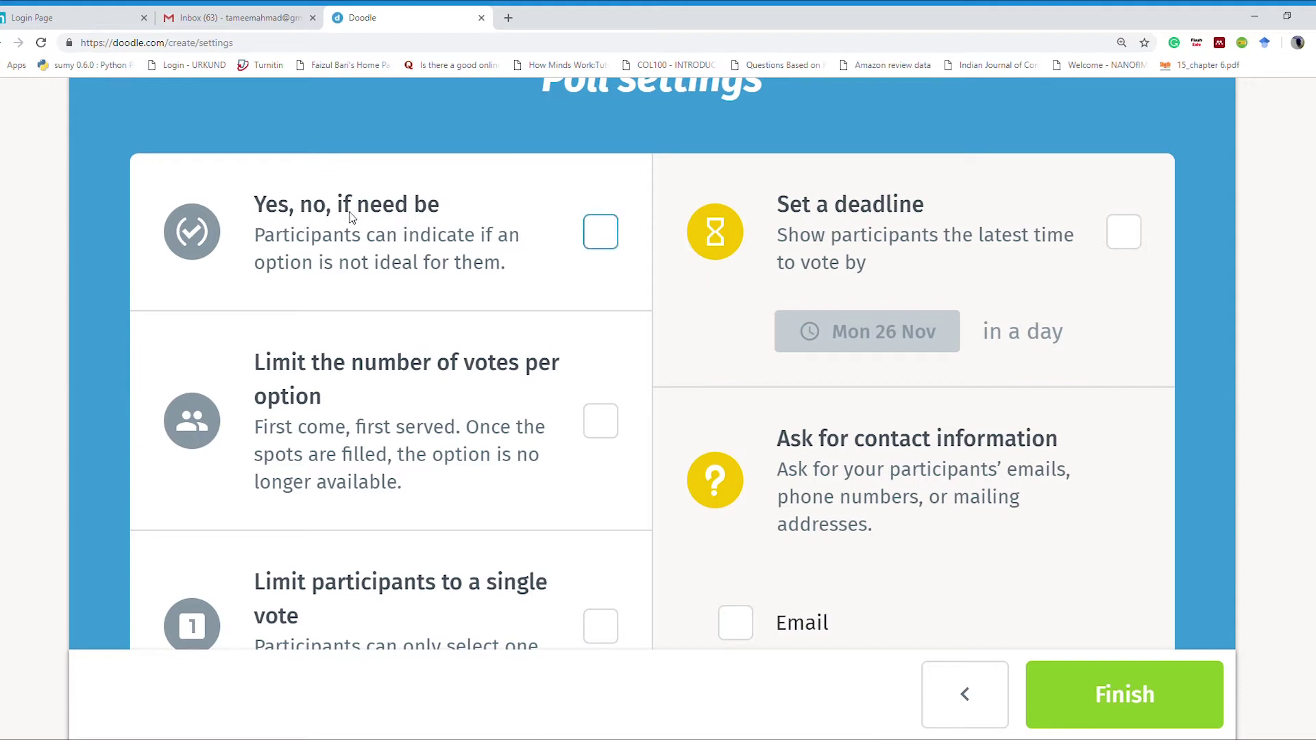
pyautogui.click(596, 233)
pyautogui.scroll(-4, 451, 282)
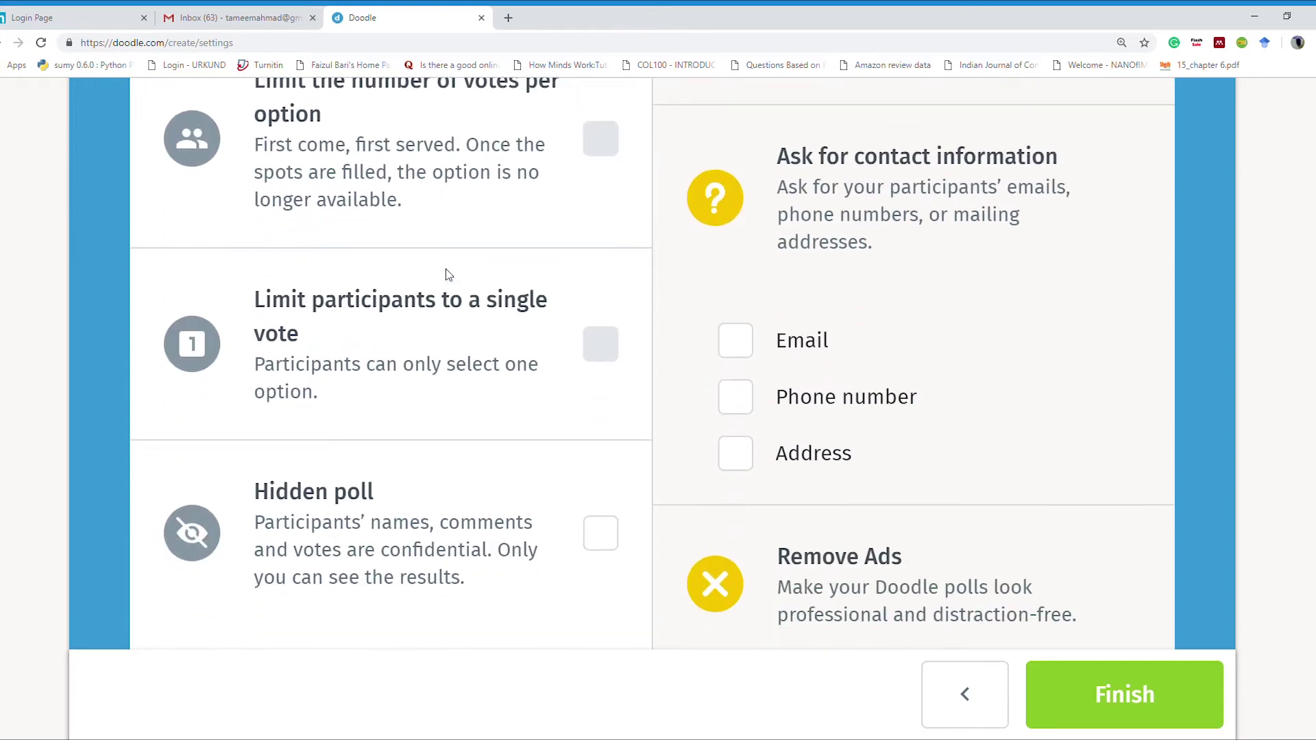
pyautogui.scroll(-3, 447, 275)
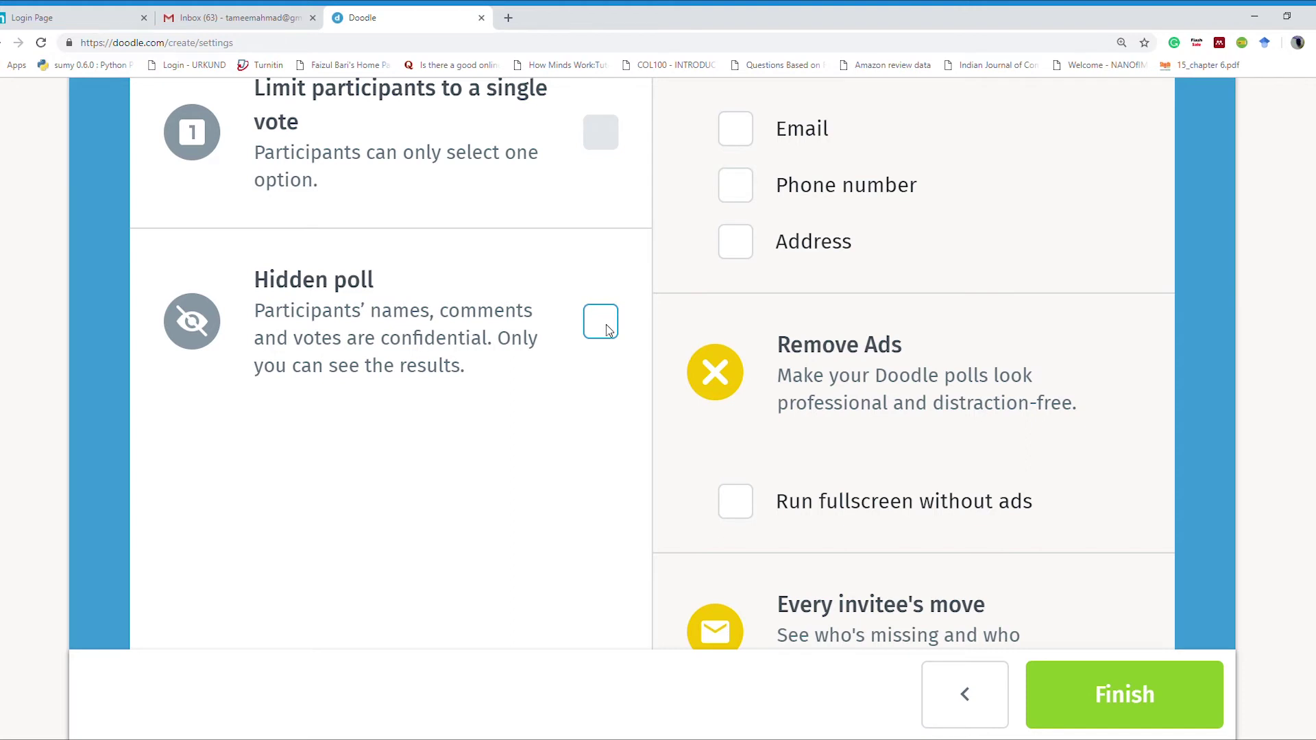
pyautogui.scroll(-2, 606, 328)
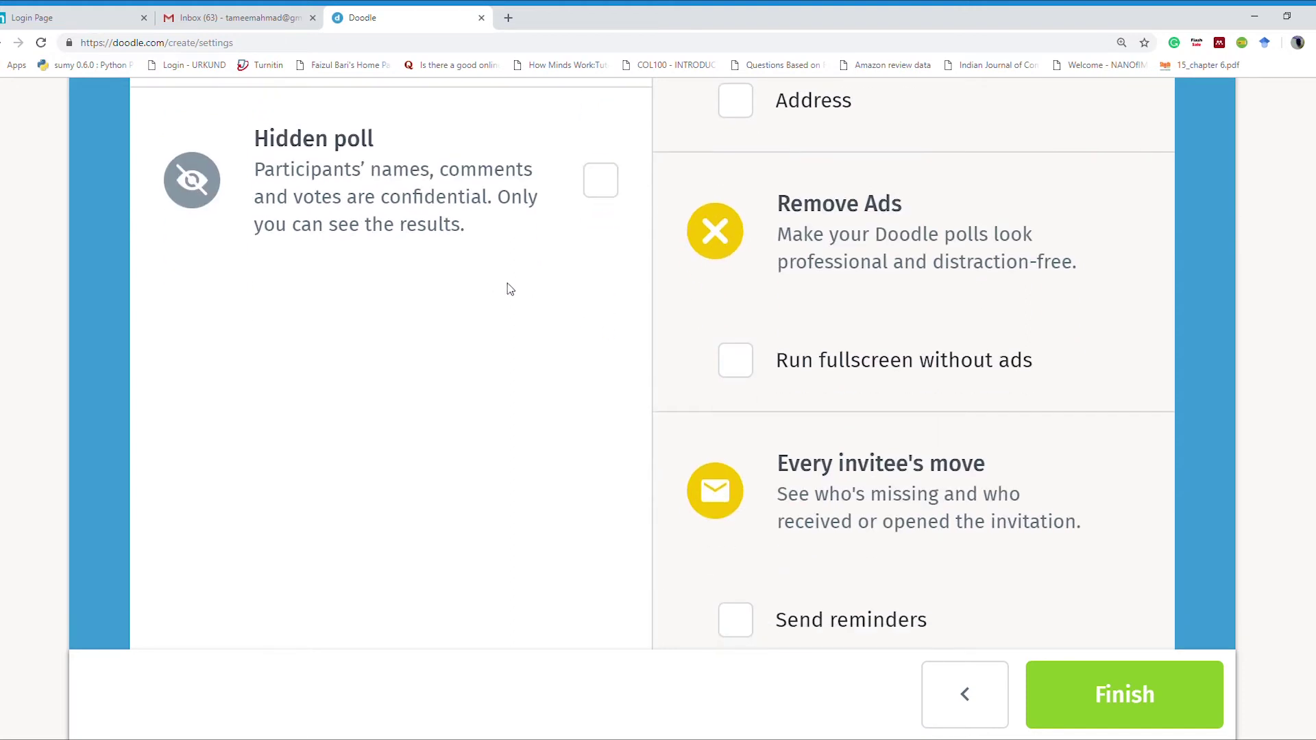
pyautogui.scroll(-3, 521, 430)
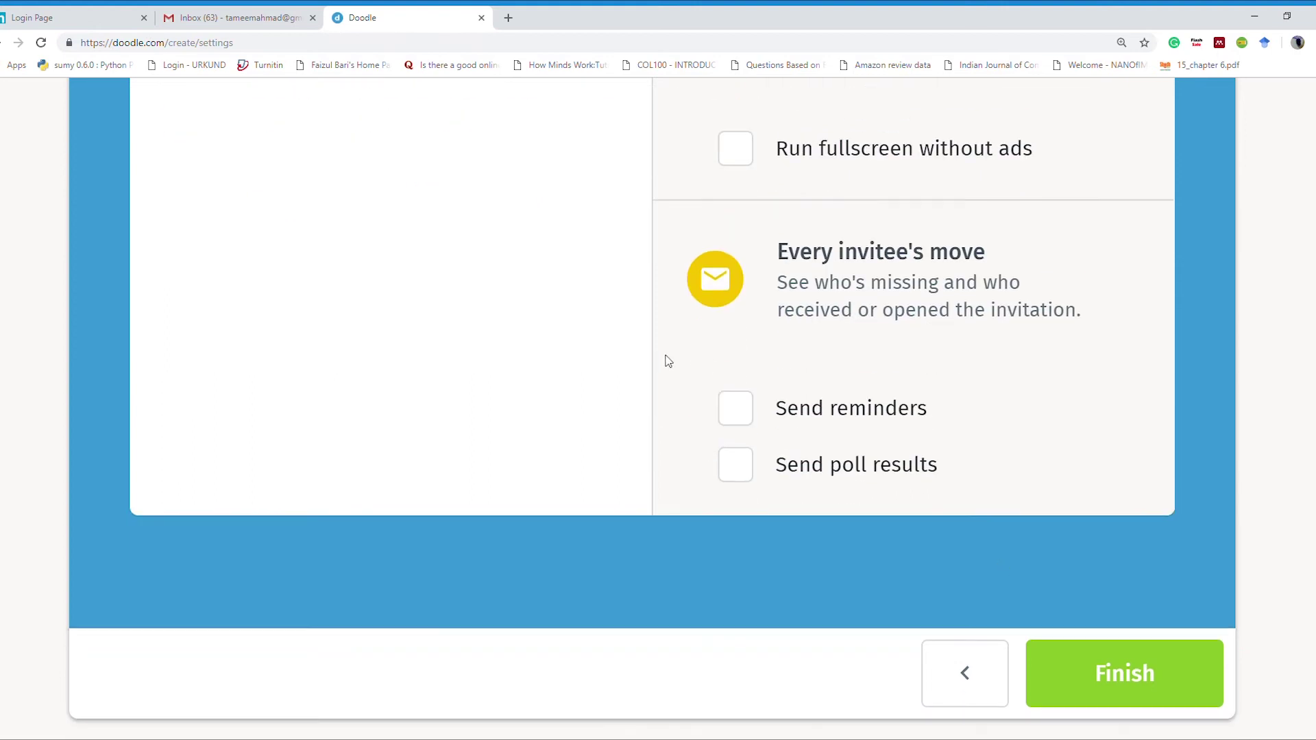
pyautogui.scroll(5, 789, 287)
pyautogui.scroll(4, 960, 347)
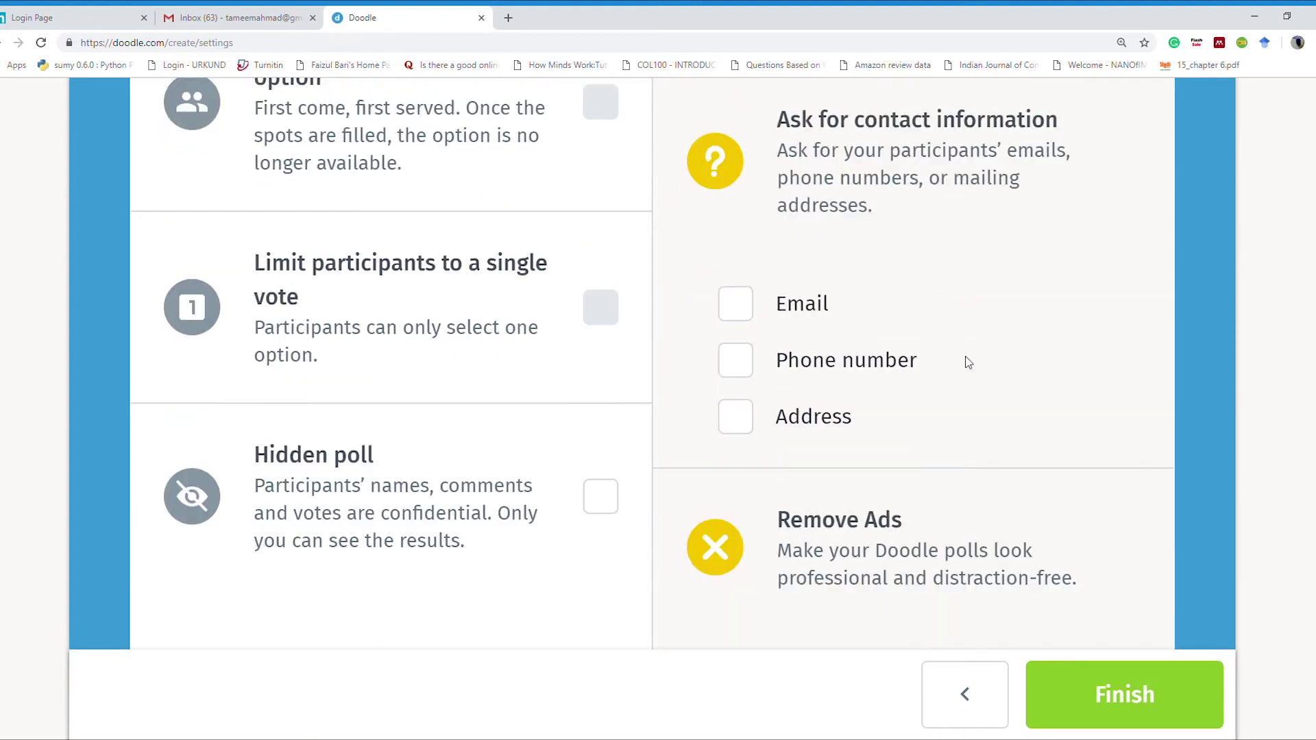
pyautogui.scroll(-4, 889, 235)
pyautogui.scroll(-4, 846, 258)
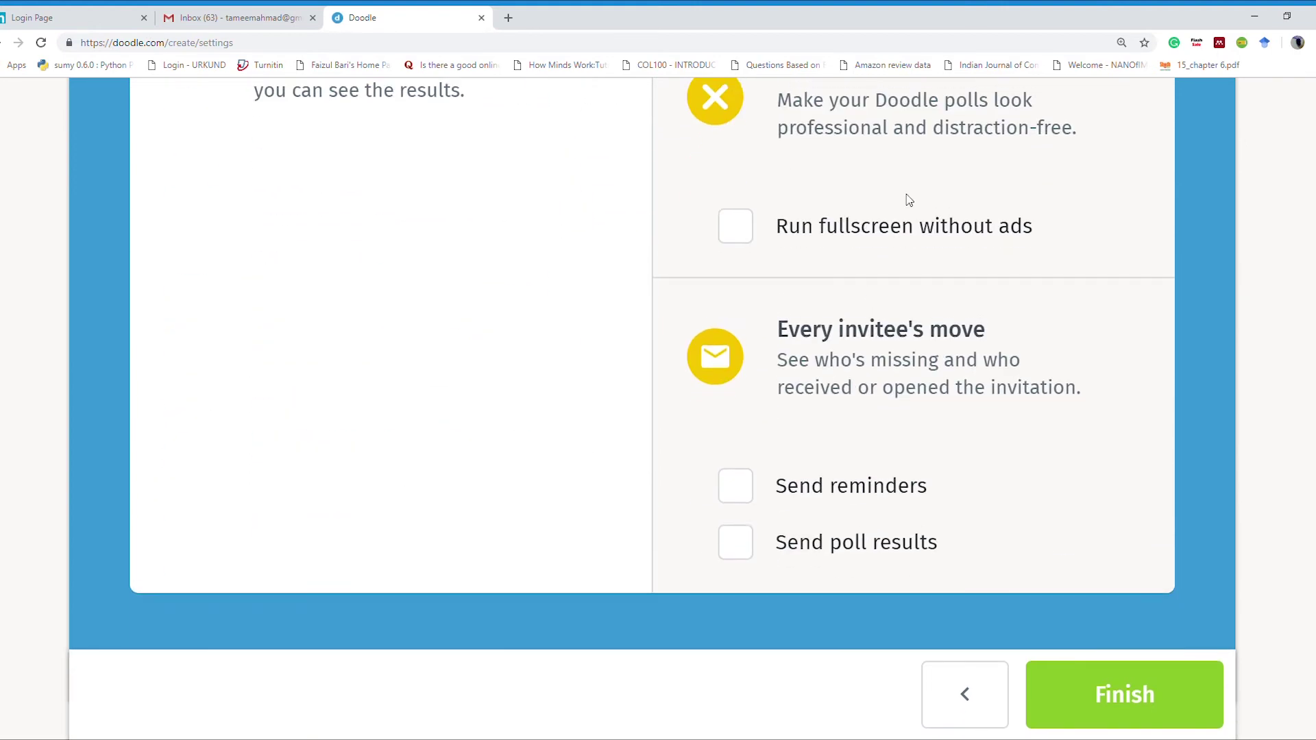
pyautogui.scroll(12, 904, 233)
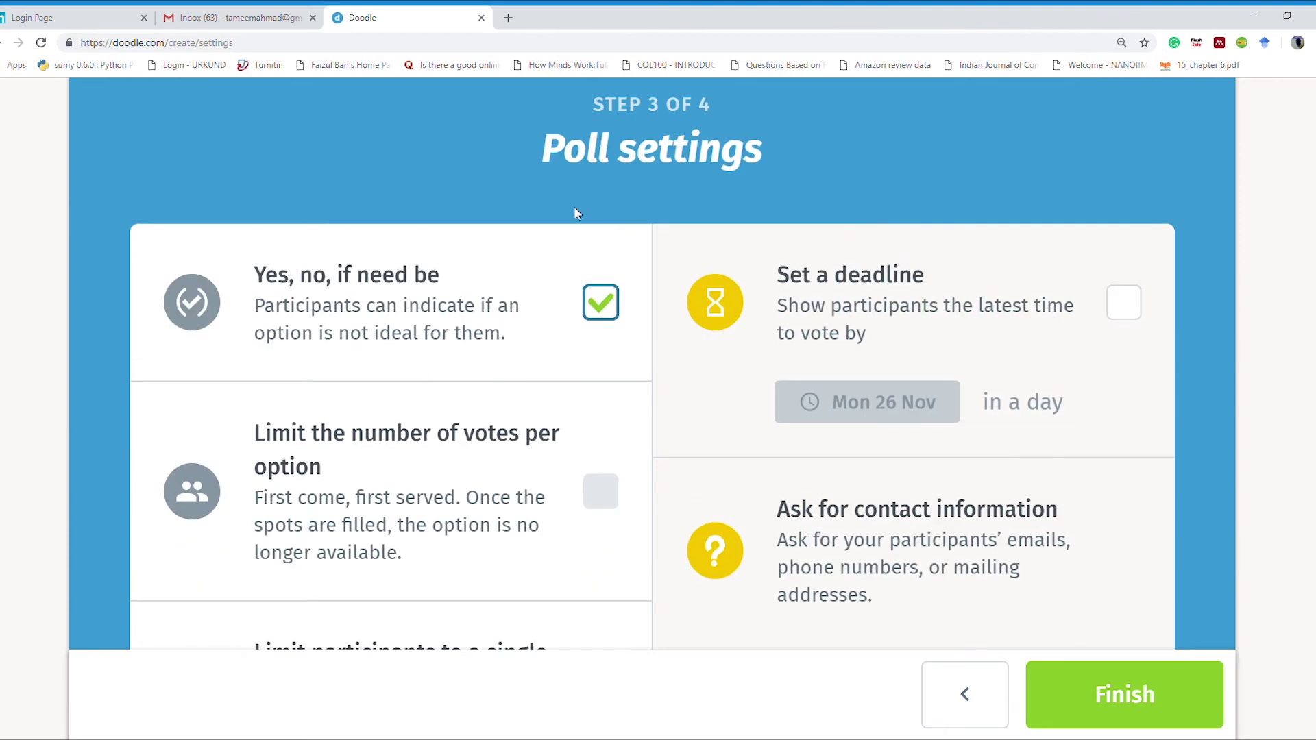
pyautogui.scroll(-5, 989, 491)
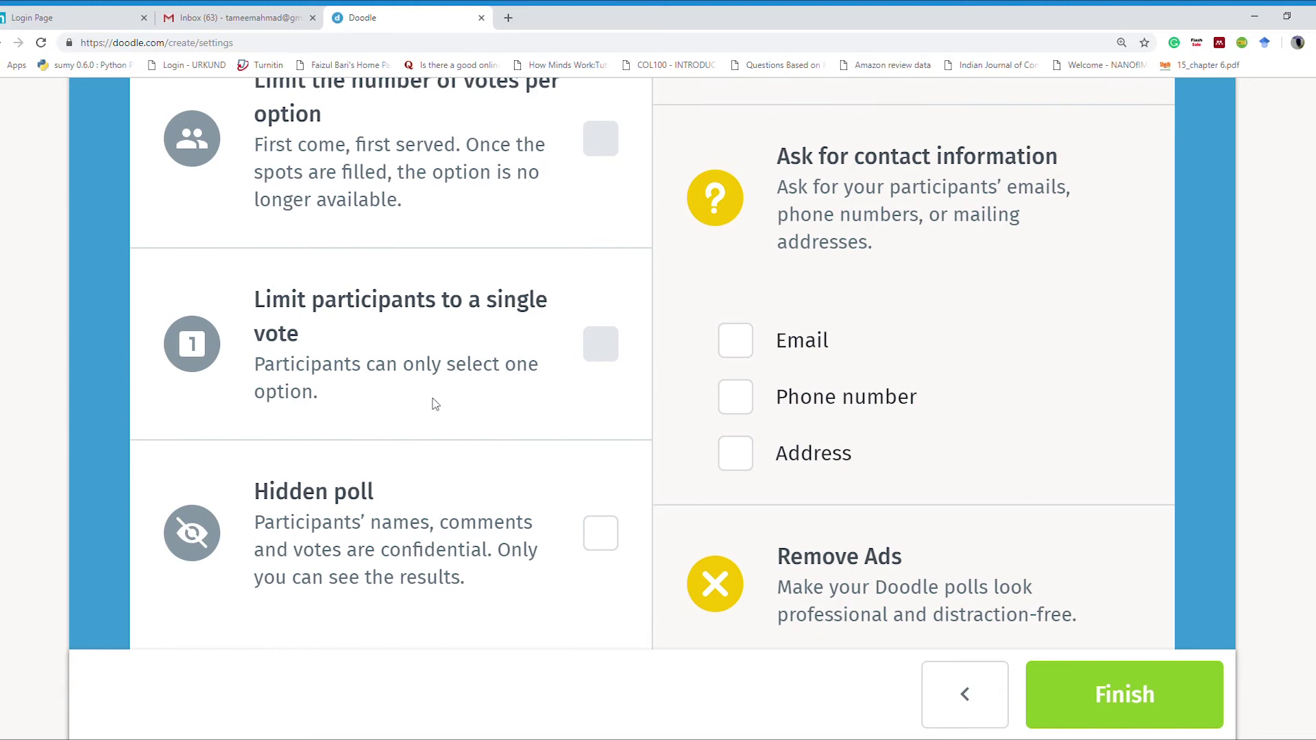
pyautogui.click(1106, 694)
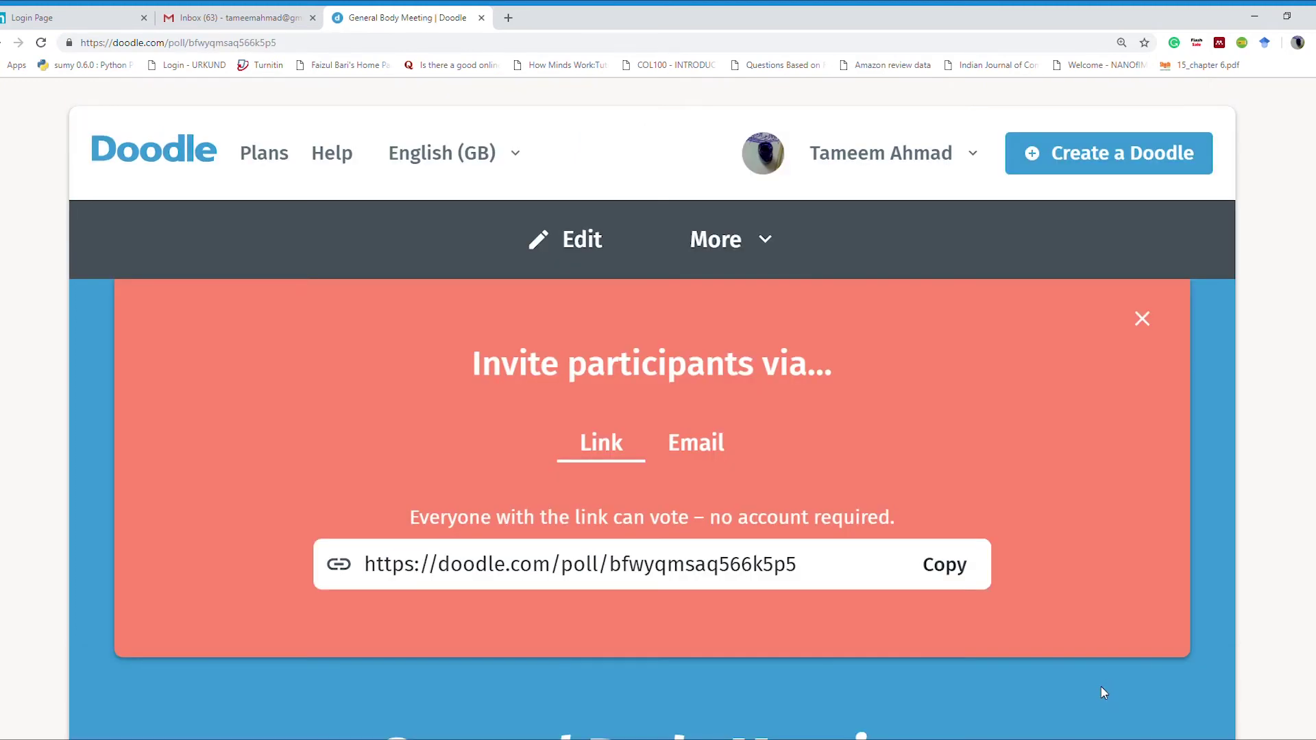
# Step: Copy the General Body Meeting poll link and switch to the Gmail inbox tab
pyautogui.scroll(-5, 676, 488)
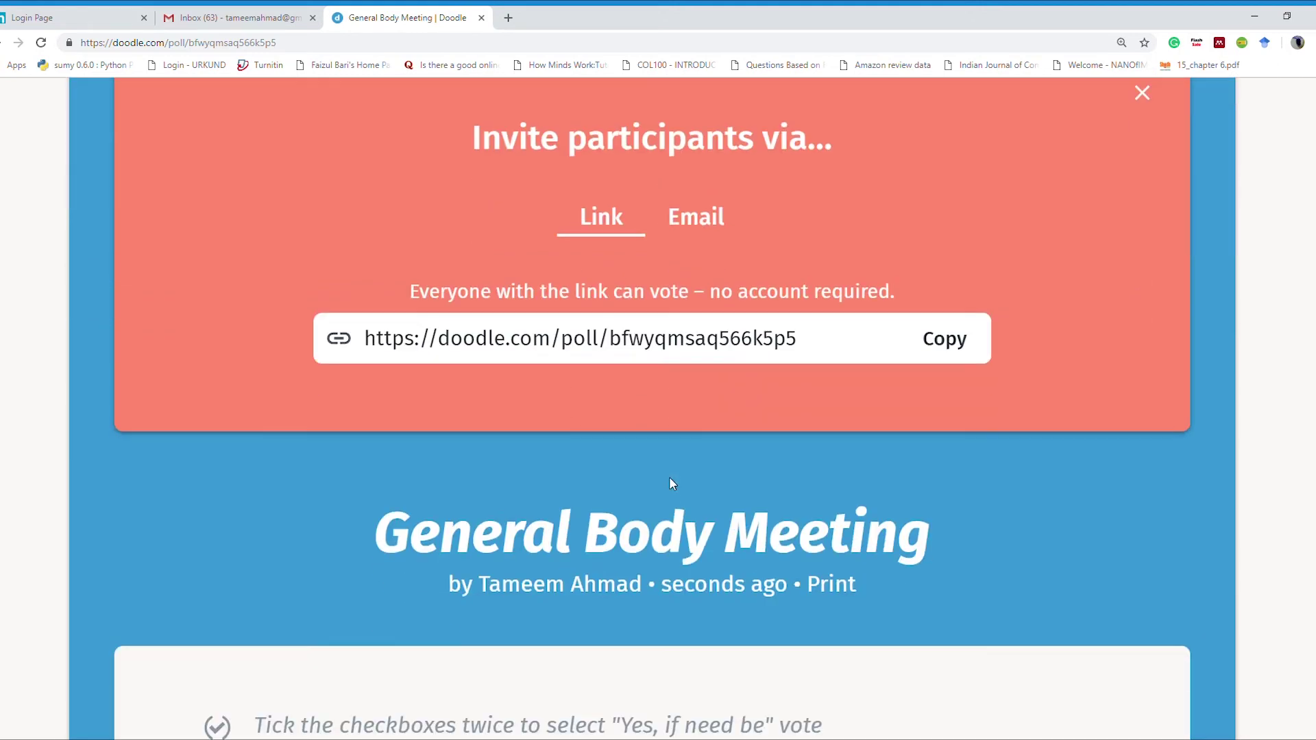
pyautogui.click(947, 340)
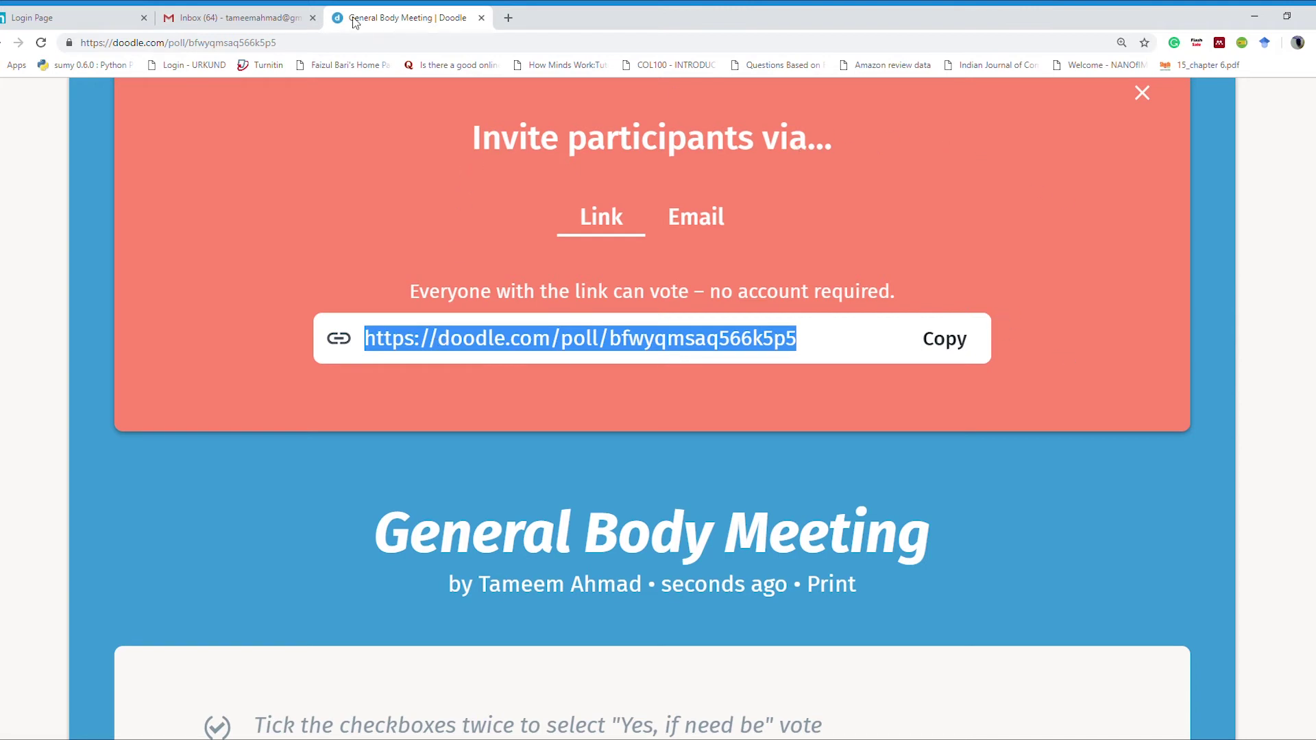
pyautogui.click(263, 17)
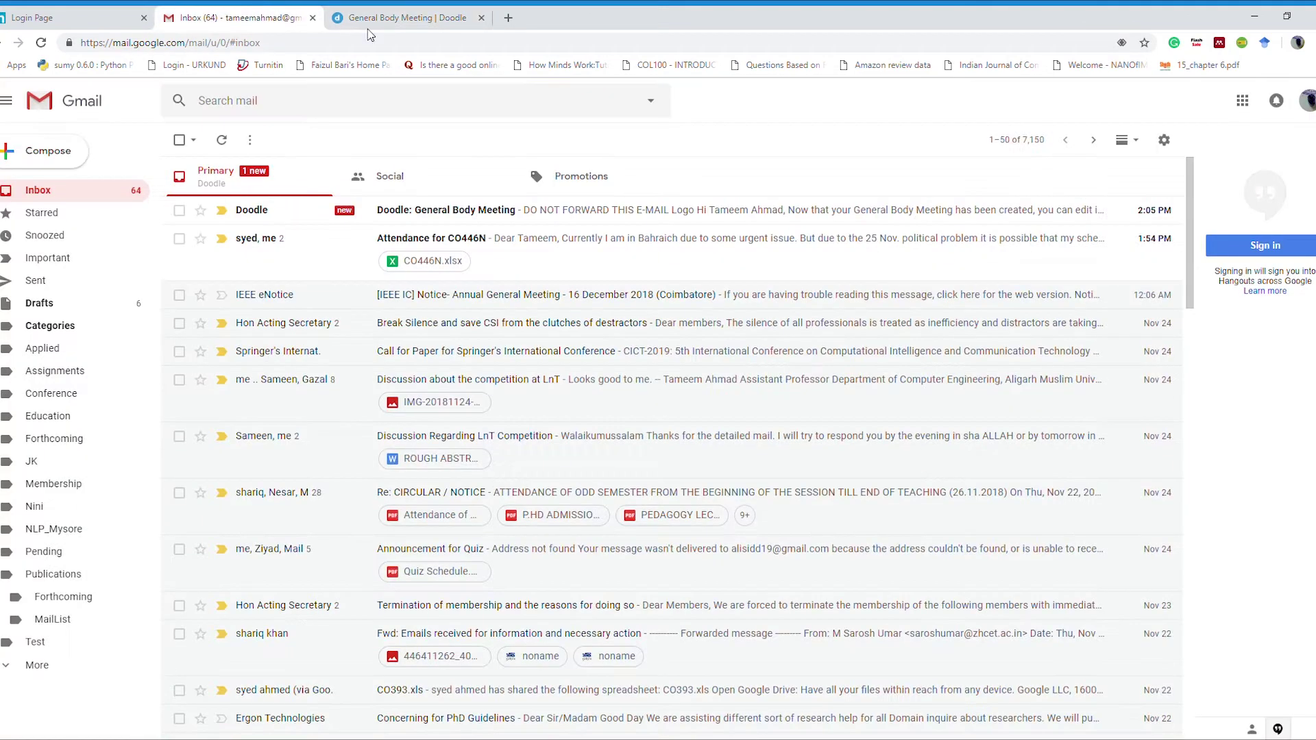
# Step: Open the 'Doodle: General Body Meeting' confirmation email
pyautogui.click(431, 218)
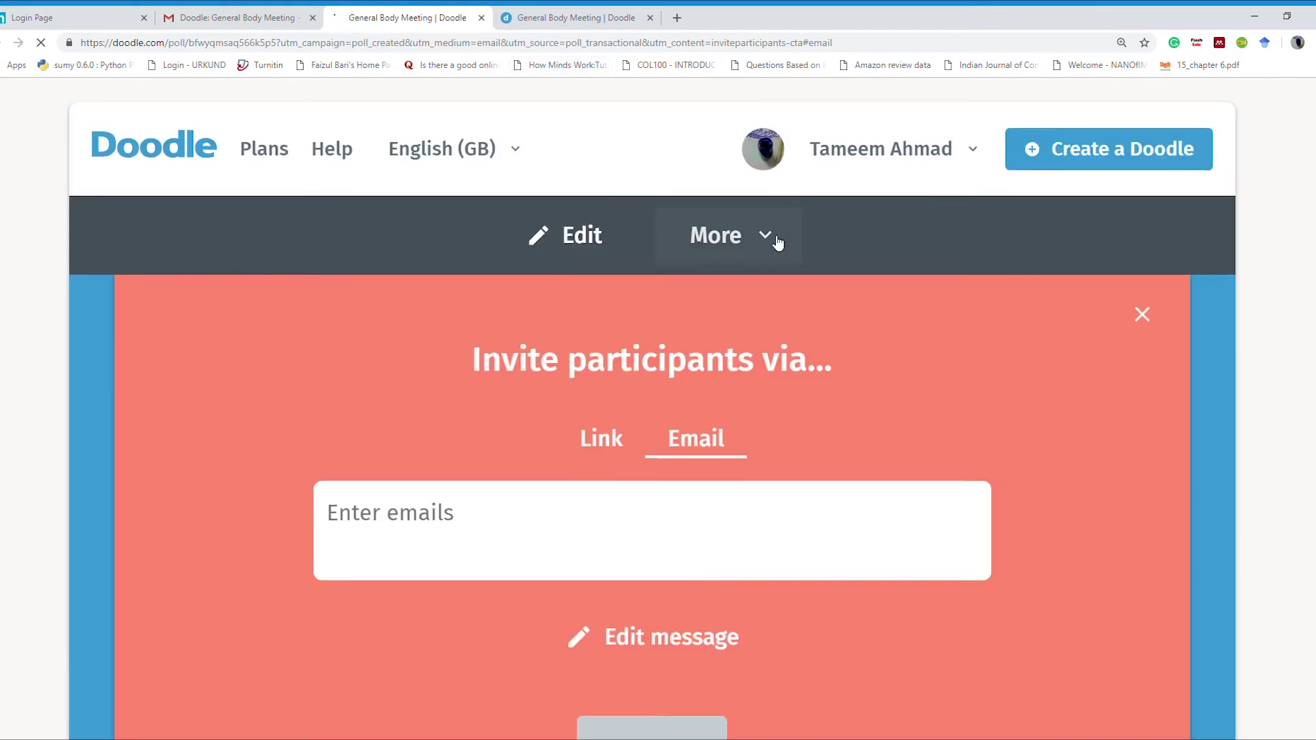
# Step: Send the poll creator's yes votes with all six dates left ticked
pyautogui.scroll(-12, 778, 243)
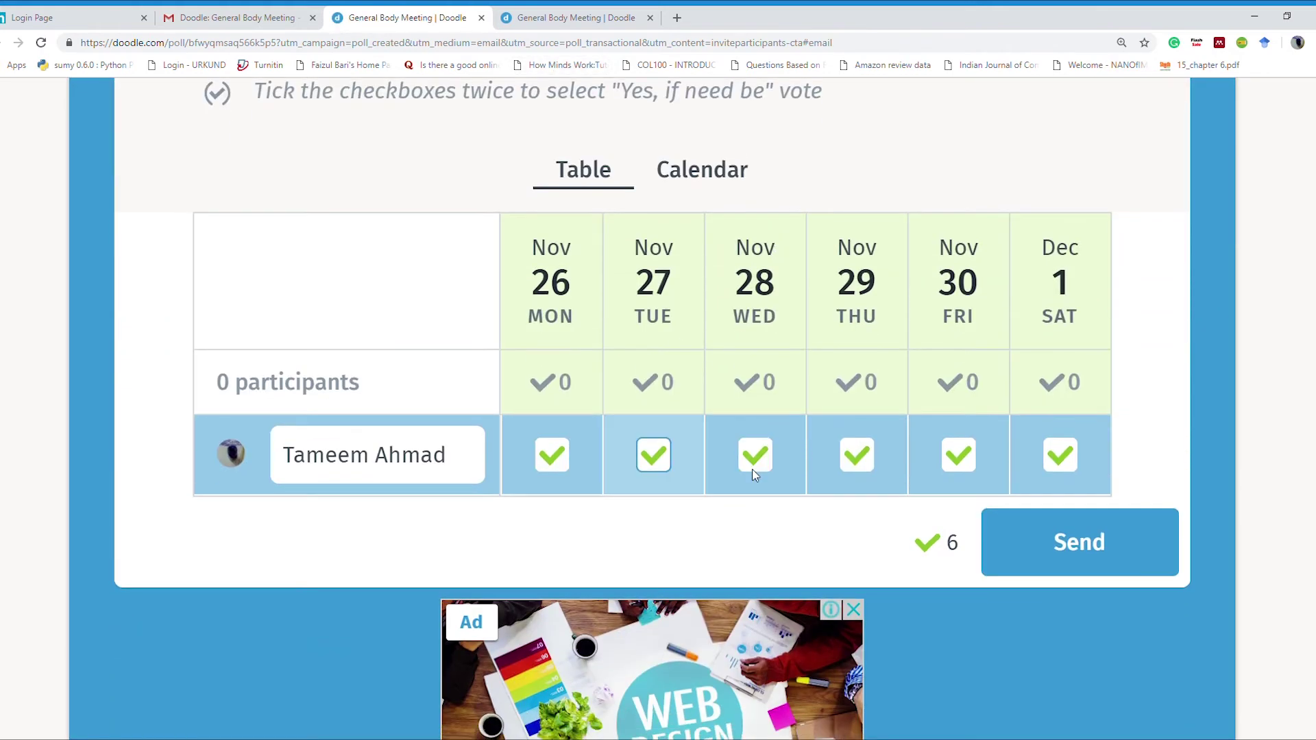
pyautogui.click(1059, 535)
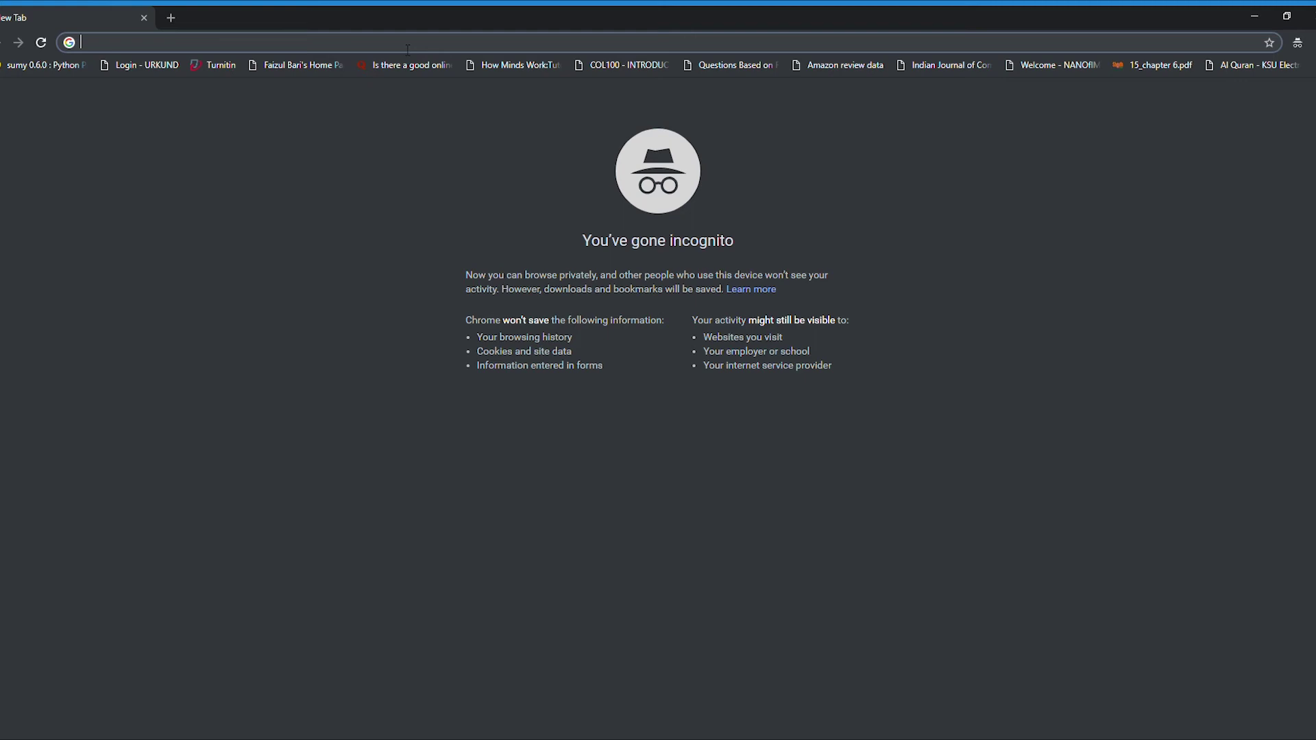
# Step: Load the General Body Meeting poll from the pasted link in the incognito tab
pyautogui.hotkey('ctrl', 'v')
pyautogui.press('Return')
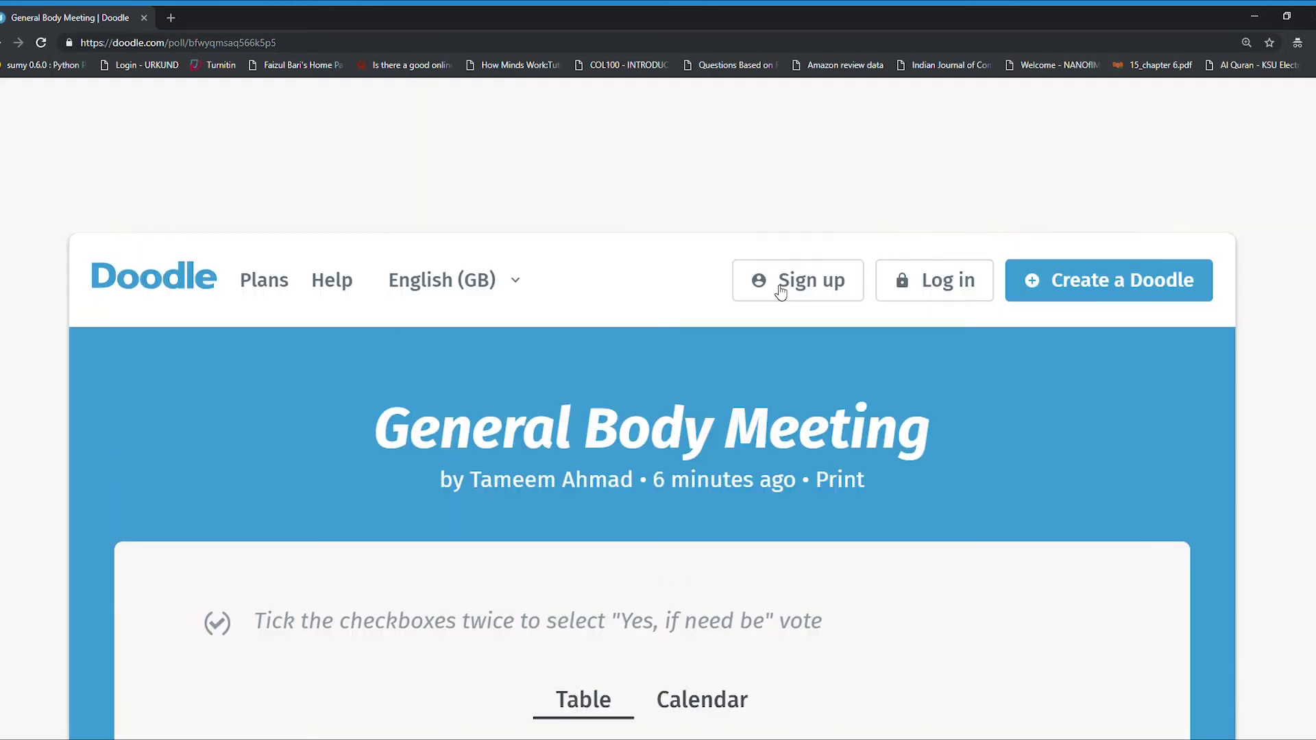
pyautogui.scroll(-8, 781, 292)
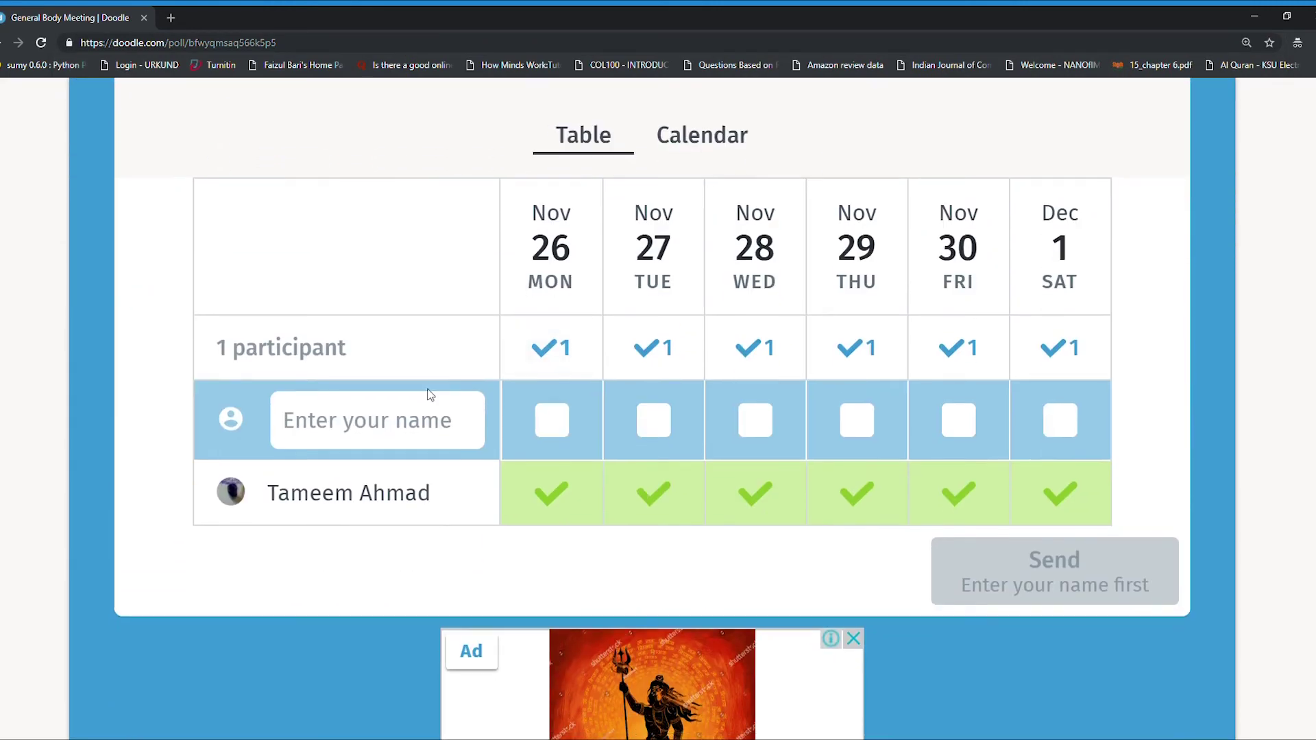
# Step: Add the second participant's name with yes votes for Nov 27, 28 and 30, and send
pyautogui.click(404, 427)
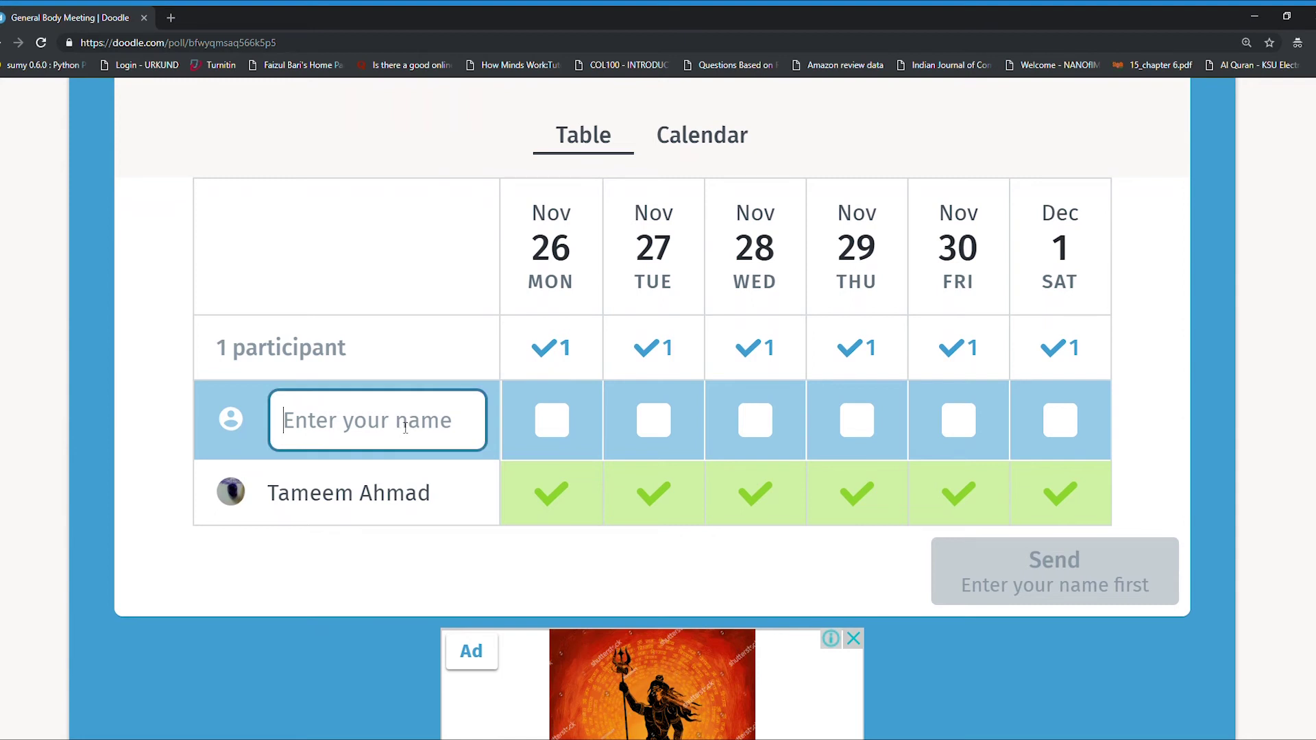
pyautogui.write('Ahmad')
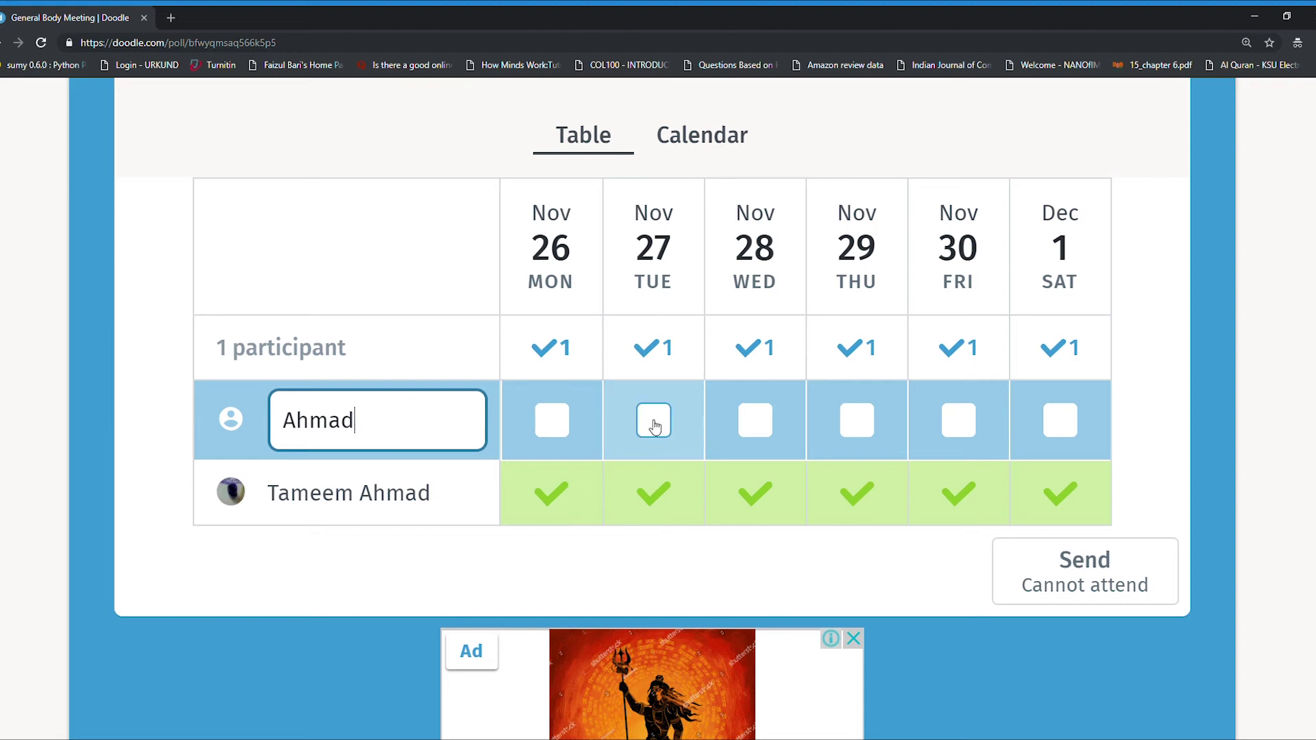
pyautogui.click(652, 421)
pyautogui.click(757, 424)
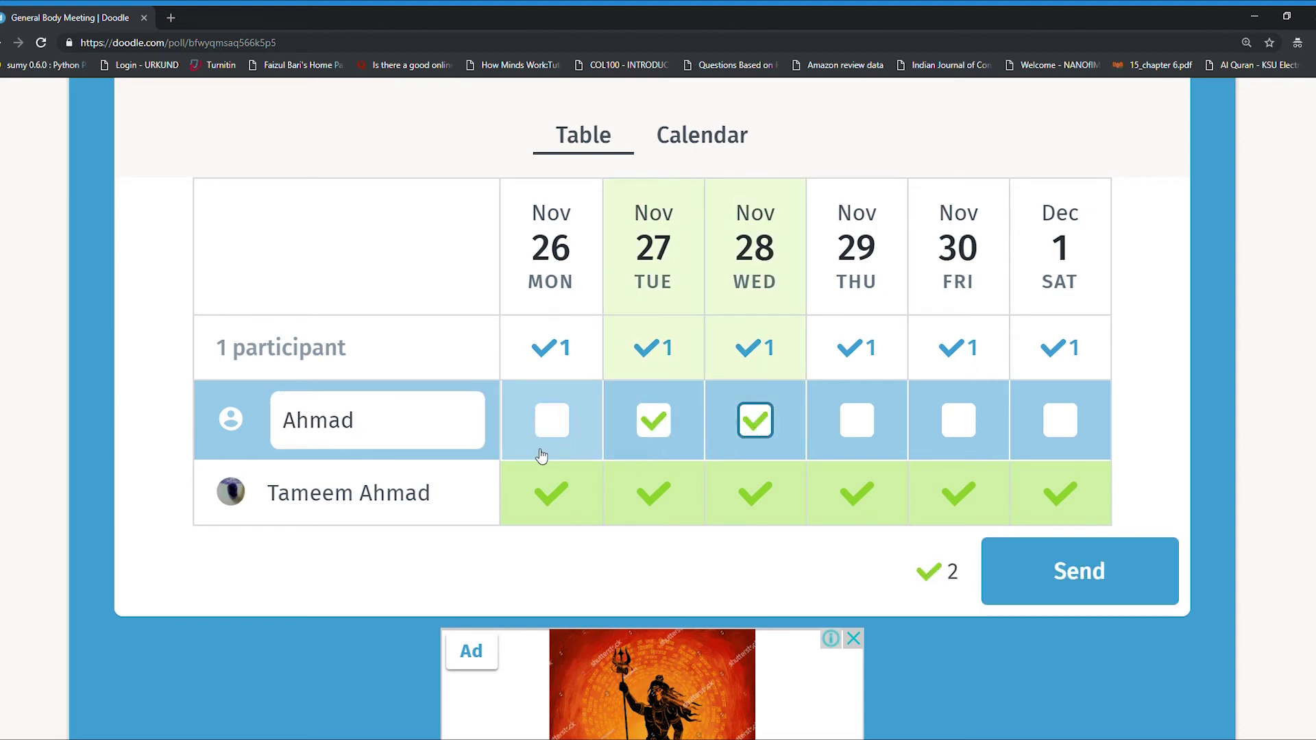
pyautogui.click(971, 431)
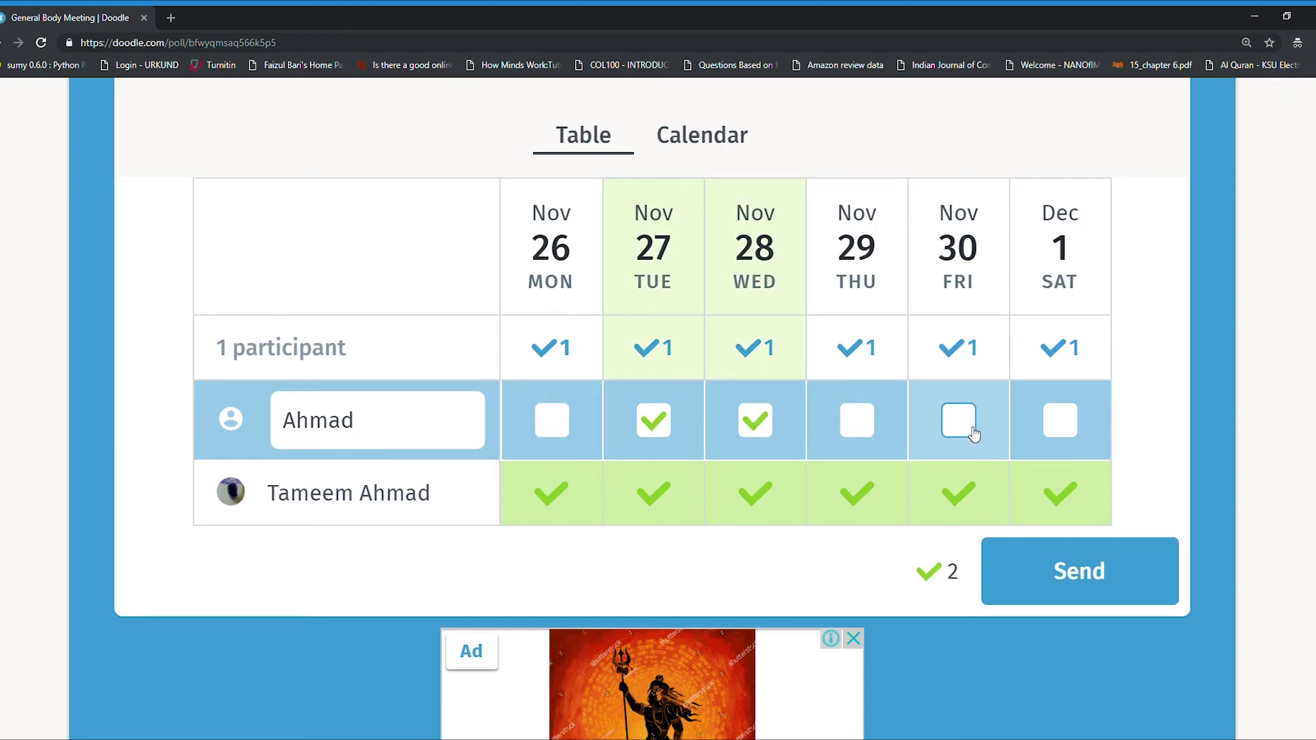
pyautogui.click(1092, 573)
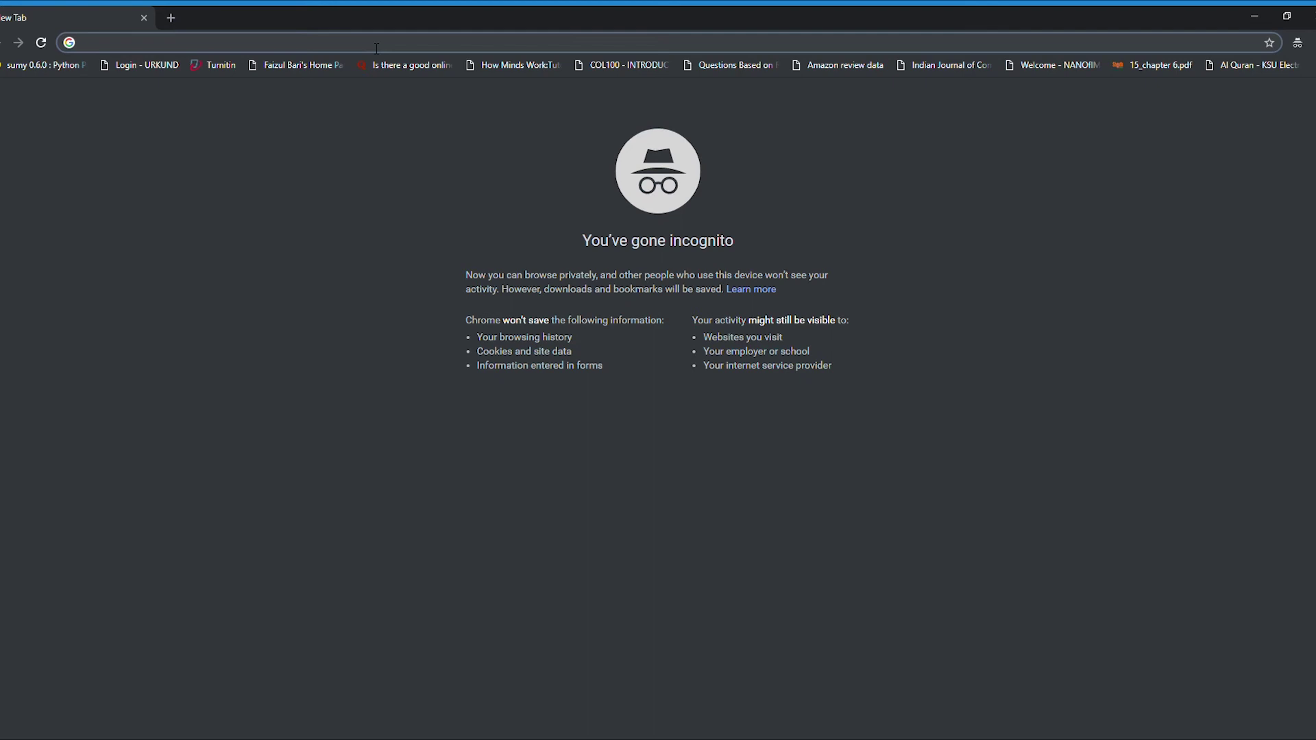
# Step: Load the General Body Meeting poll from the pasted link in the new tab
pyautogui.press('Return')
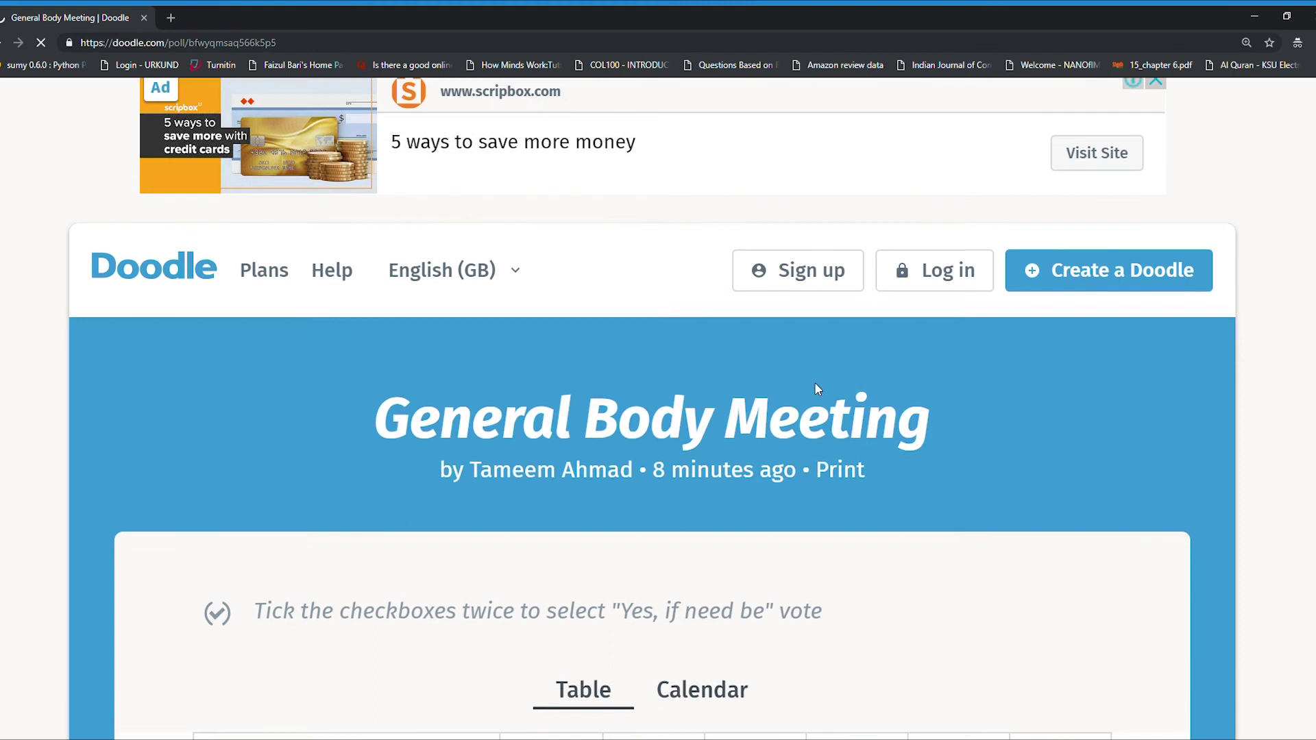
pyautogui.scroll(-3, 761, 327)
pyautogui.scroll(-4, 764, 331)
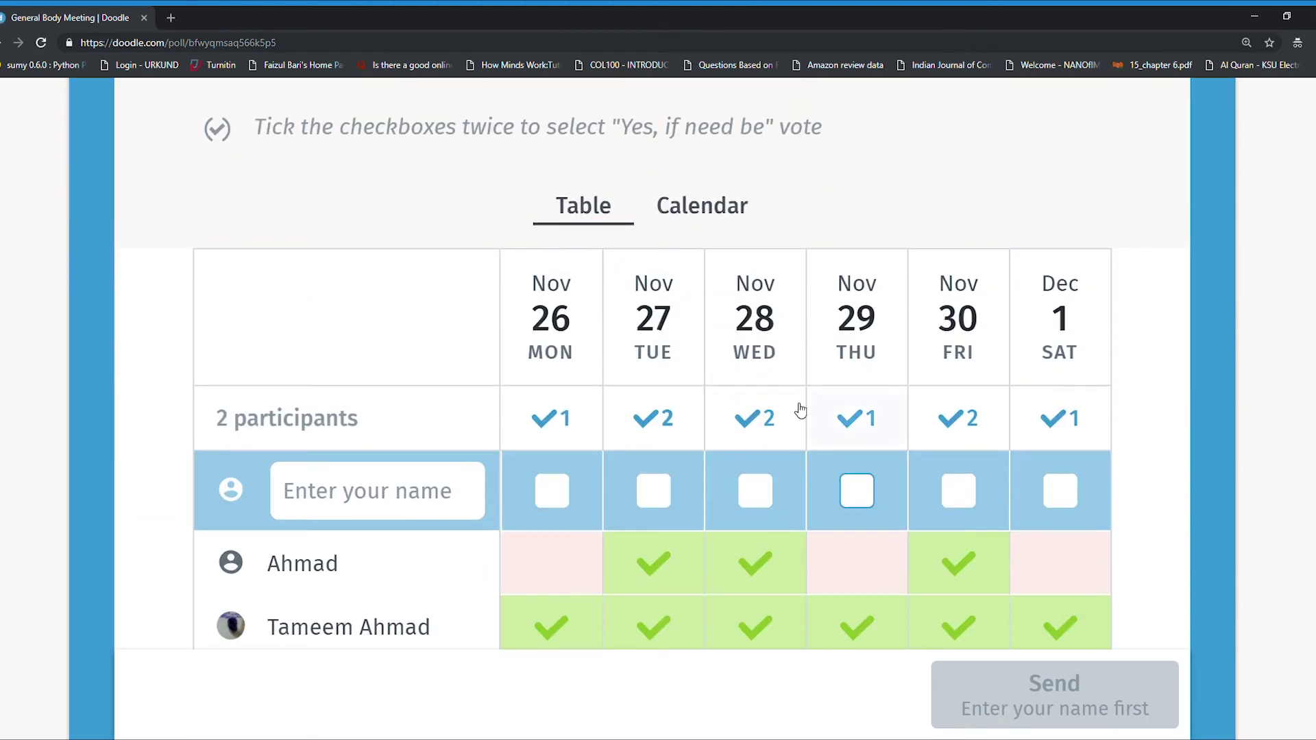
pyautogui.scroll(-3, 800, 322)
# Step: Add the third participant's name with yes votes for Tue Nov 27 and Sat Dec 1, and send
pyautogui.click(353, 297)
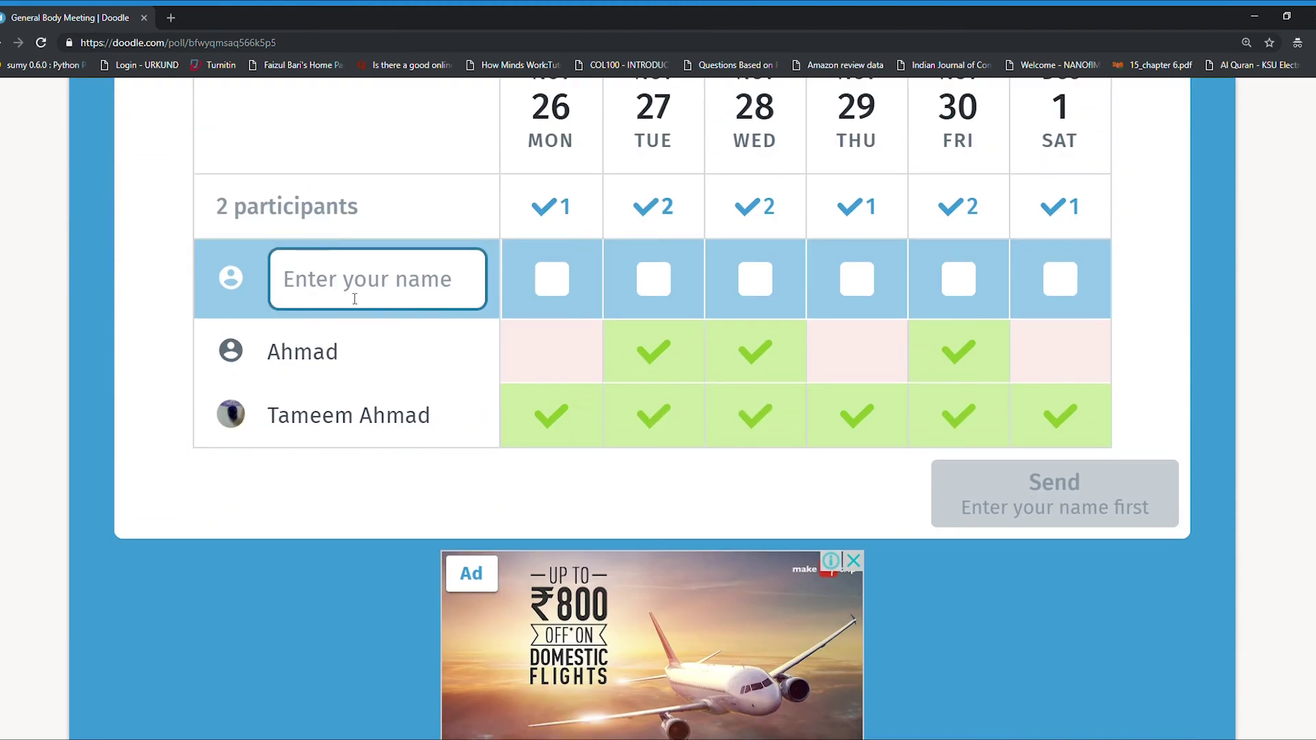
pyautogui.write('Hamid')
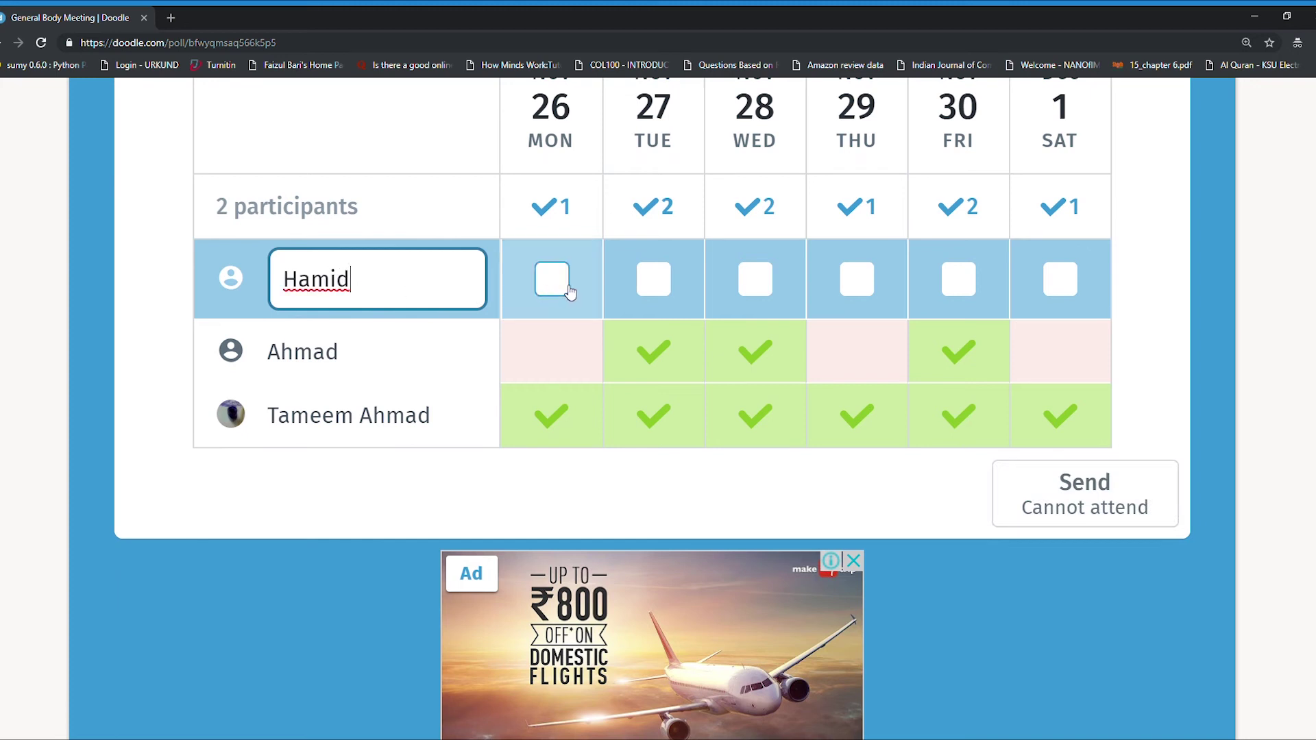
pyautogui.click(658, 283)
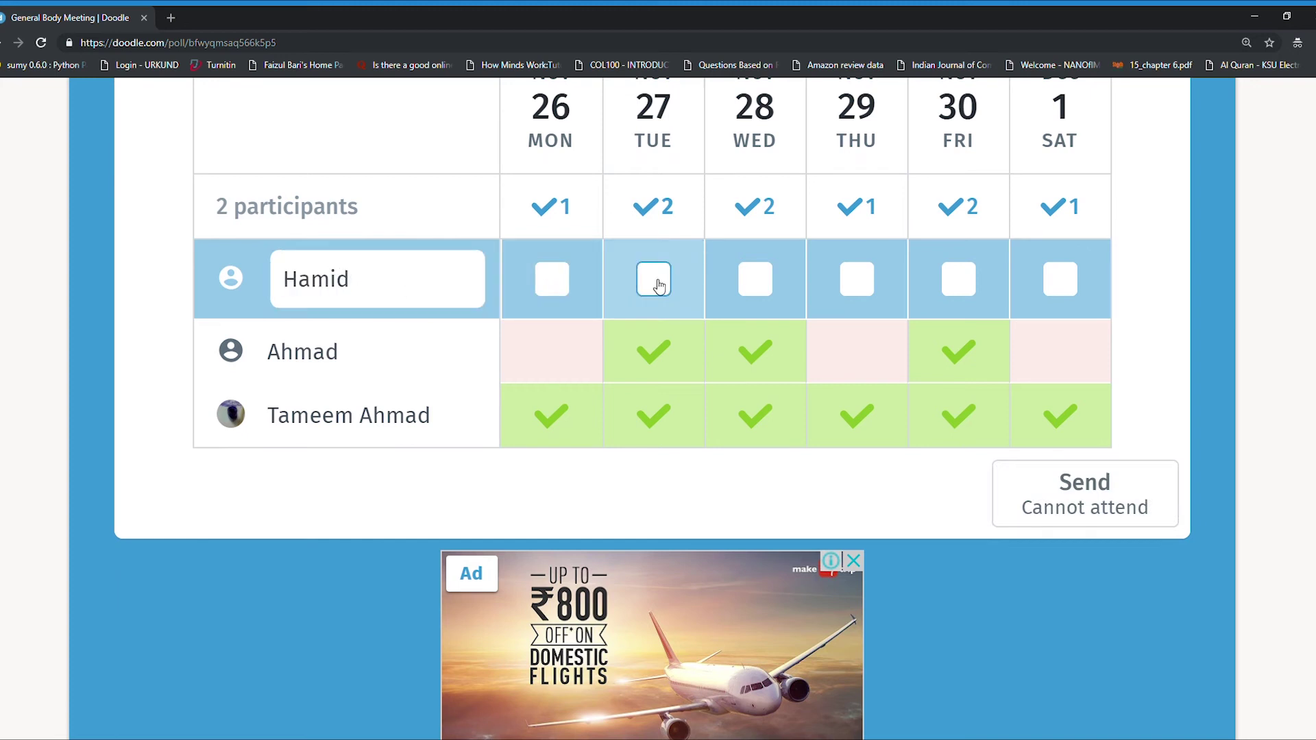
pyautogui.click(1068, 283)
pyautogui.scroll(3, 928, 329)
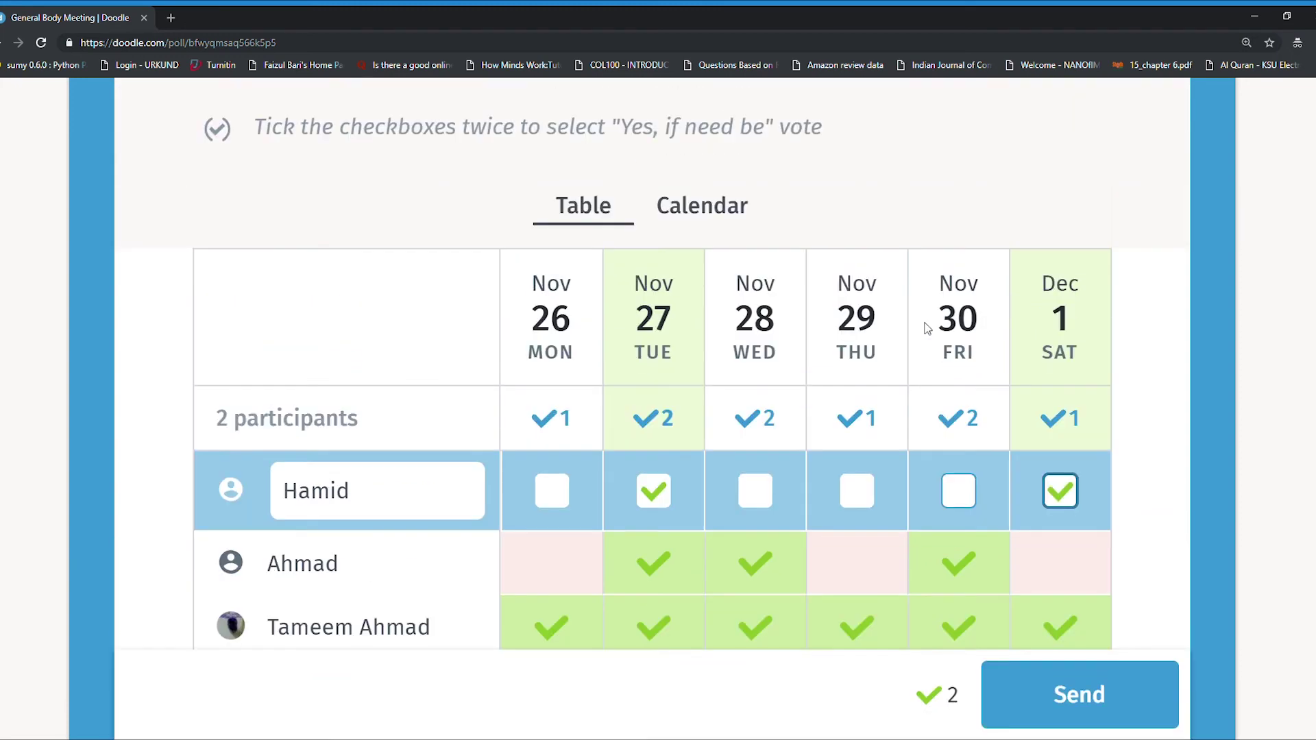
pyautogui.scroll(-3, 928, 332)
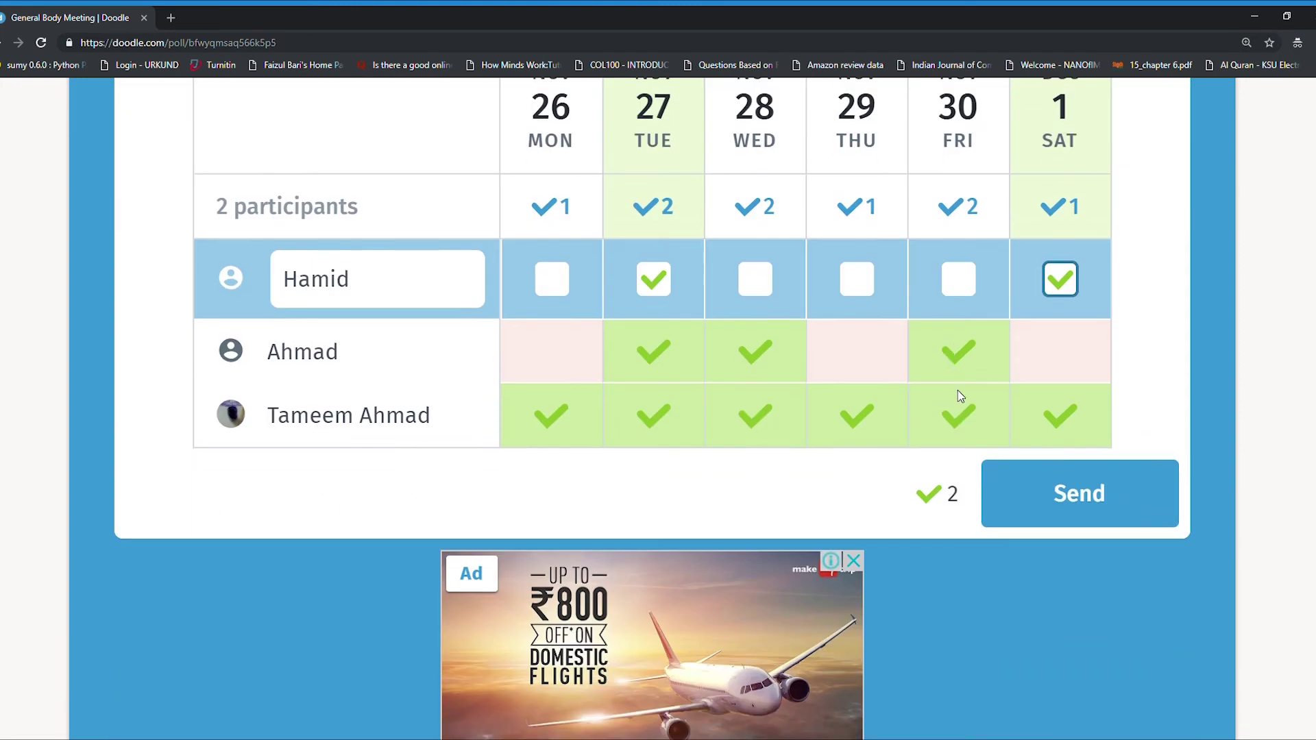
pyautogui.click(1096, 501)
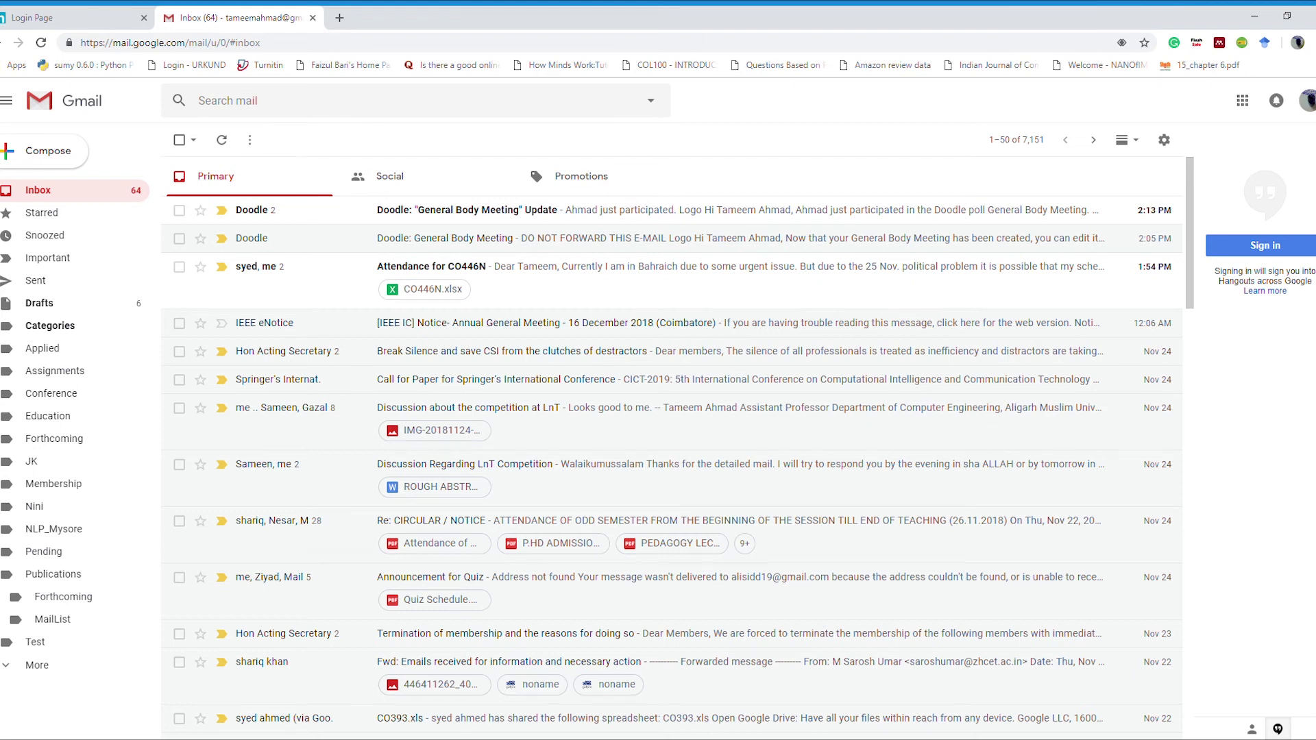
# Step: Open the Doodle 'General Body Meeting' Update email and read through its new-participant notices
pyautogui.click(455, 217)
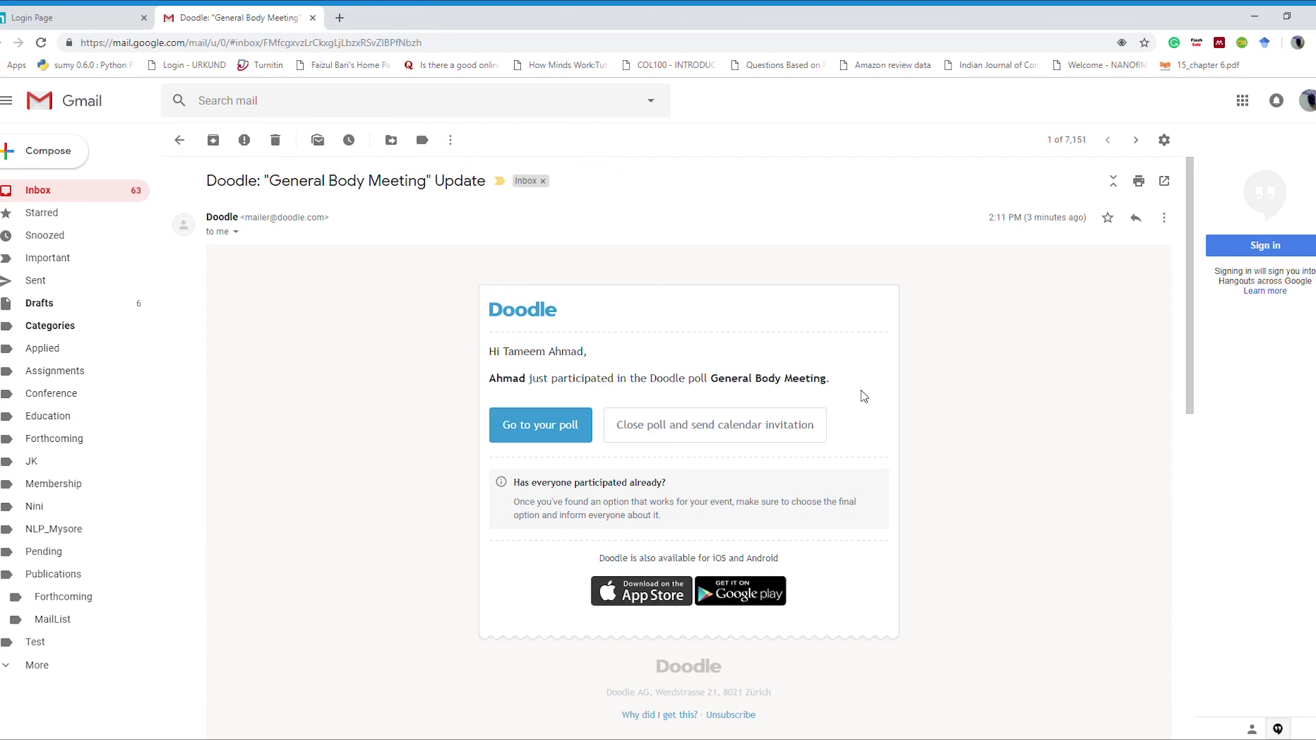
pyautogui.scroll(-3, 759, 348)
pyautogui.scroll(-6, 523, 394)
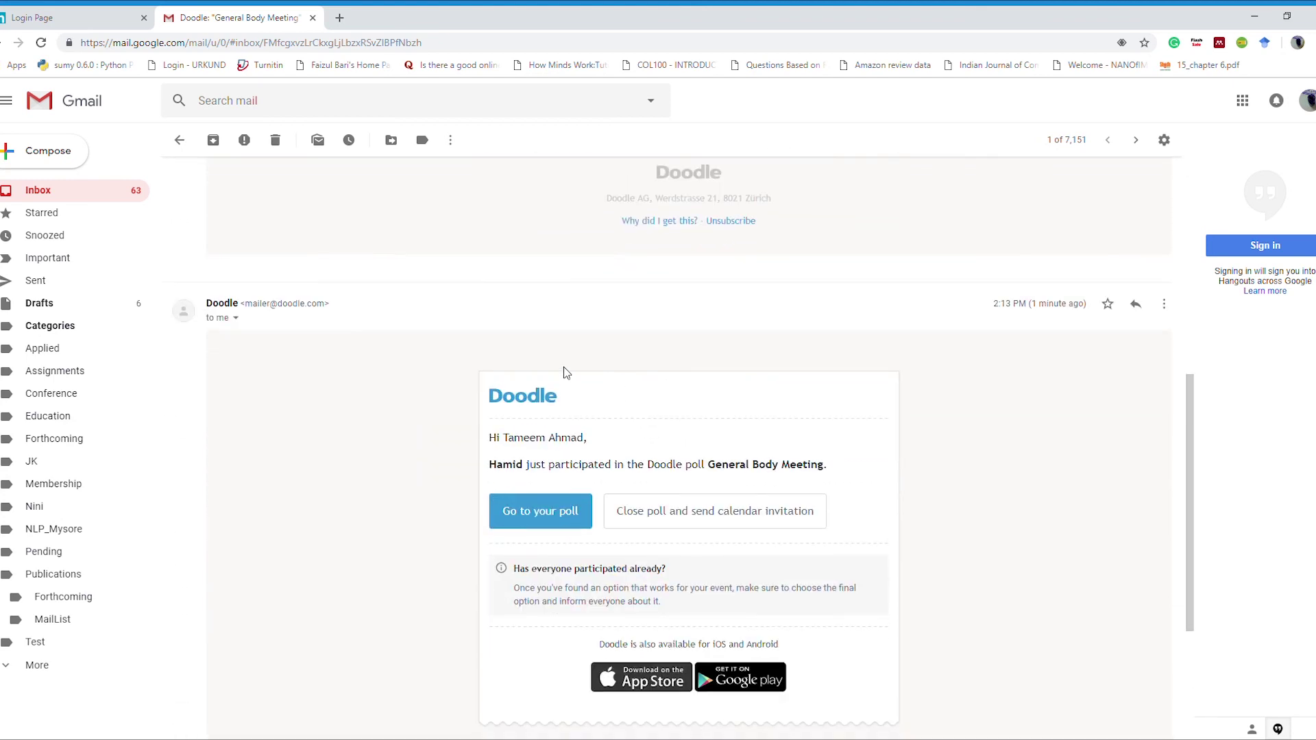
pyautogui.scroll(-2, 976, 430)
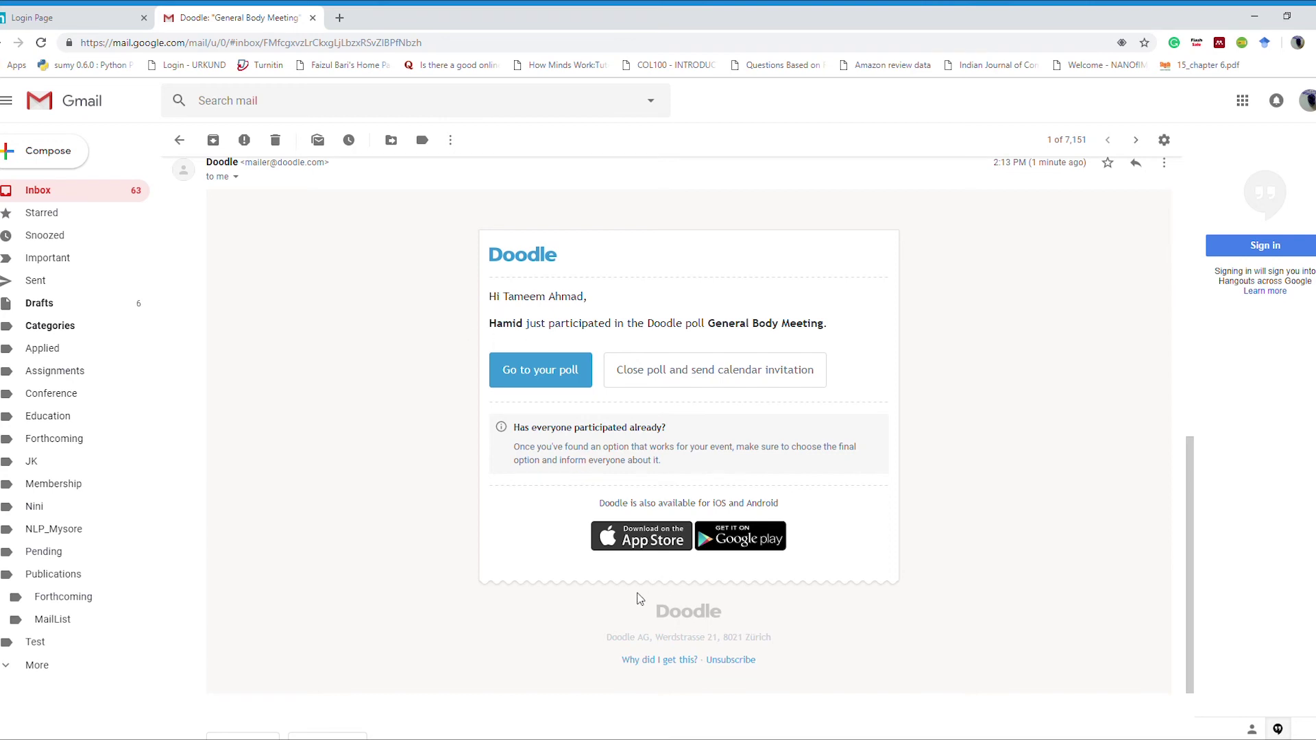
pyautogui.scroll(2, 575, 552)
pyautogui.scroll(8, 575, 552)
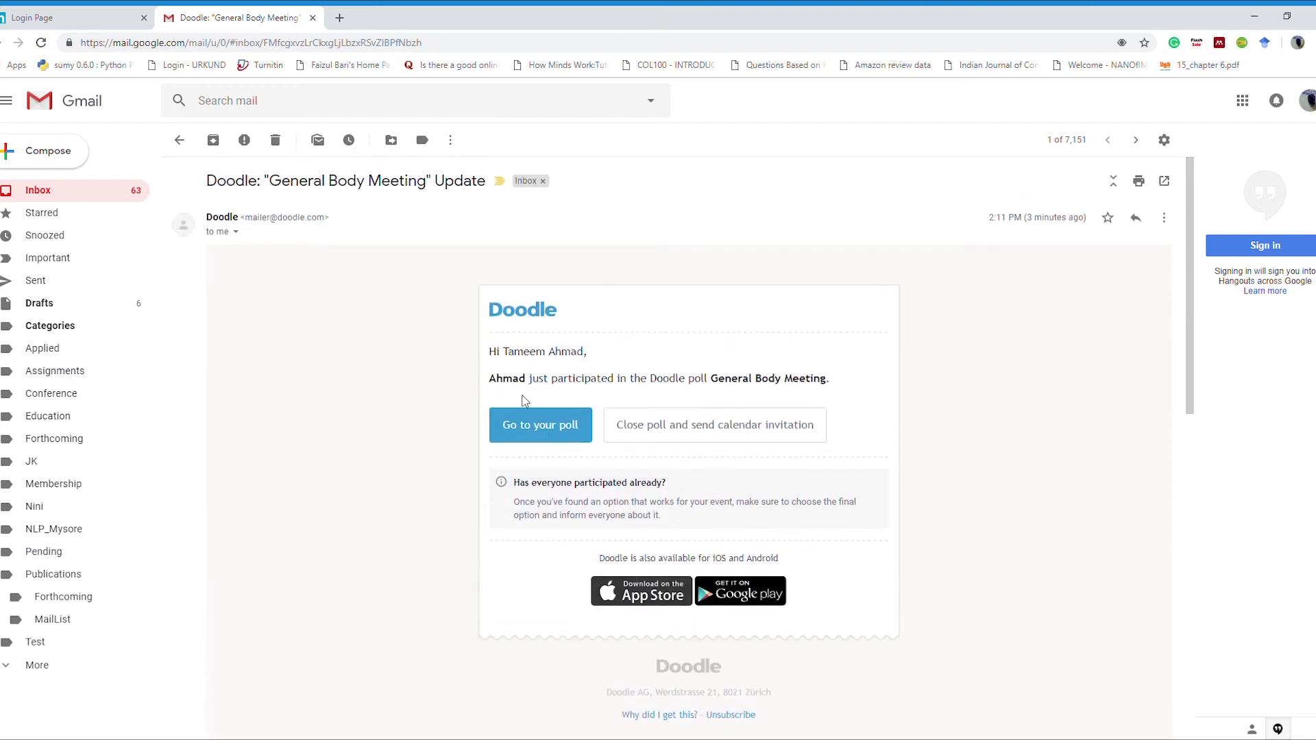
pyautogui.scroll(-5, 508, 463)
pyautogui.scroll(4, 559, 502)
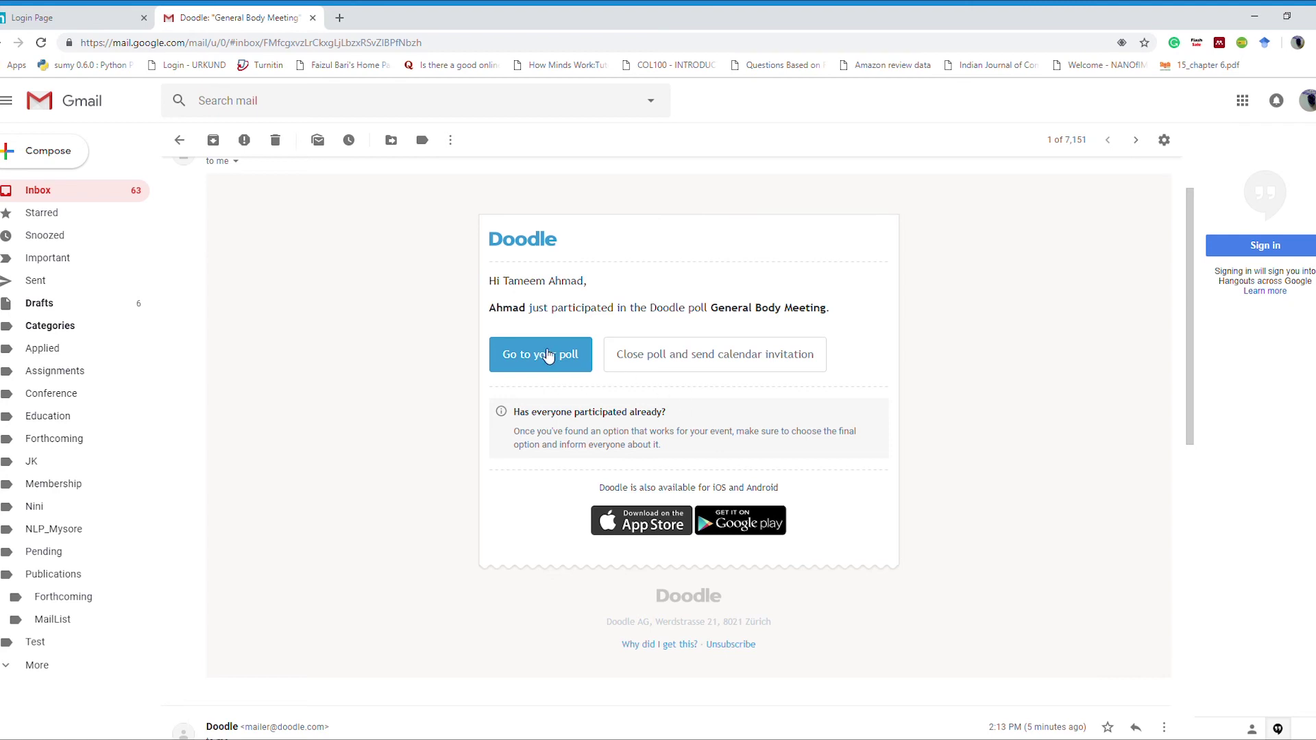
# Step: Open the poll from the email, review all three participants' votes, then return to the notification email
pyautogui.click(546, 355)
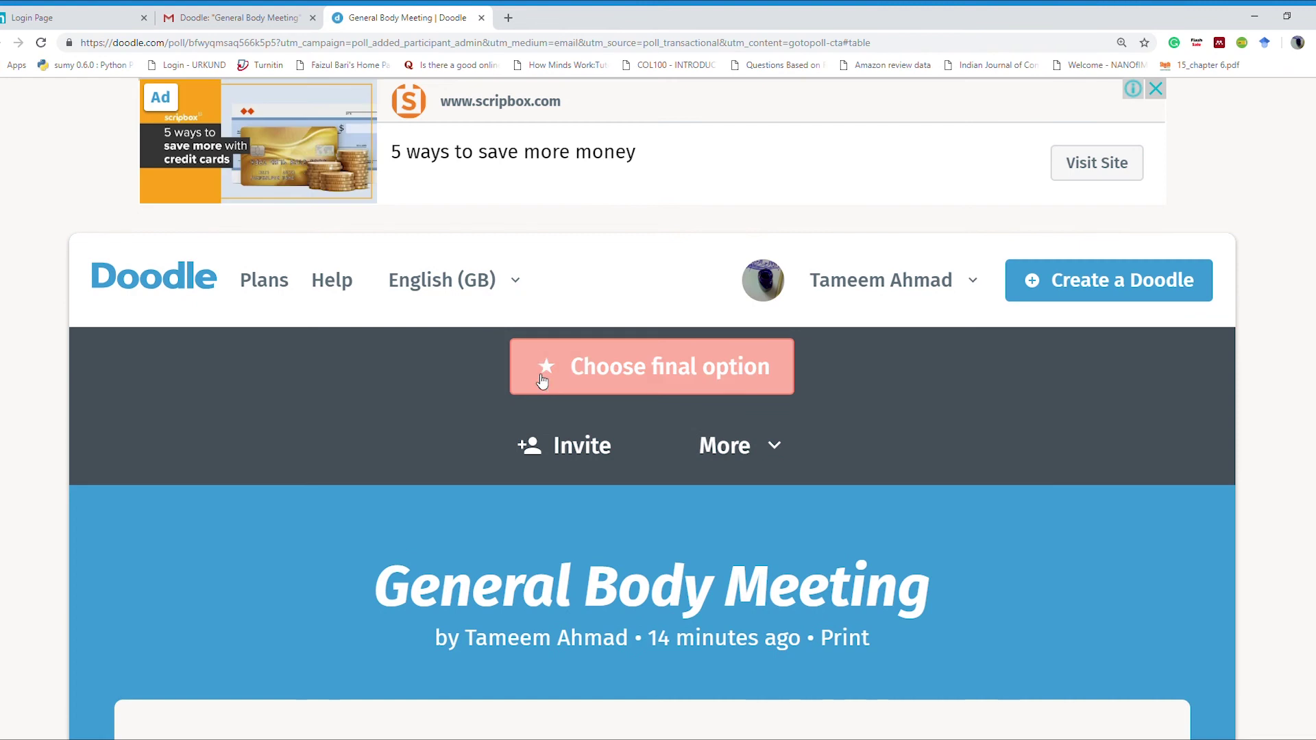
pyautogui.scroll(-3, 315, 386)
pyautogui.scroll(-2, 322, 388)
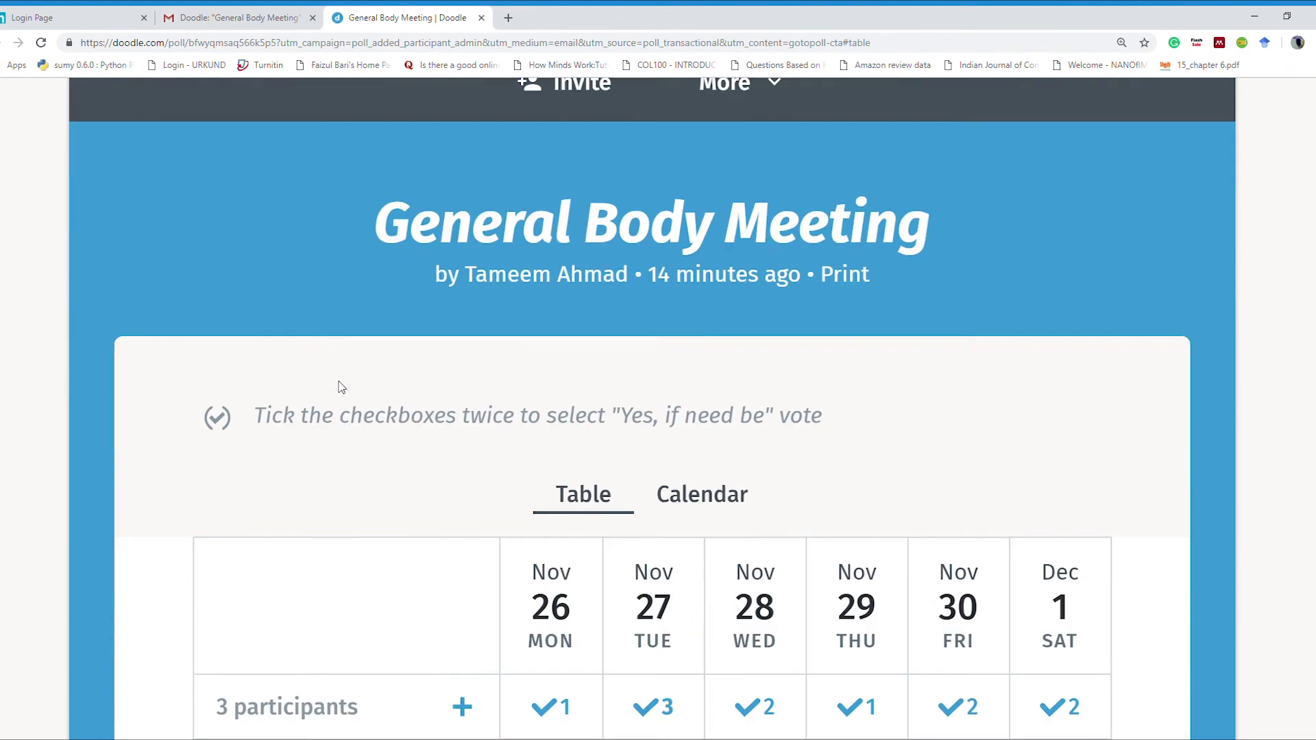
pyautogui.scroll(-5, 342, 388)
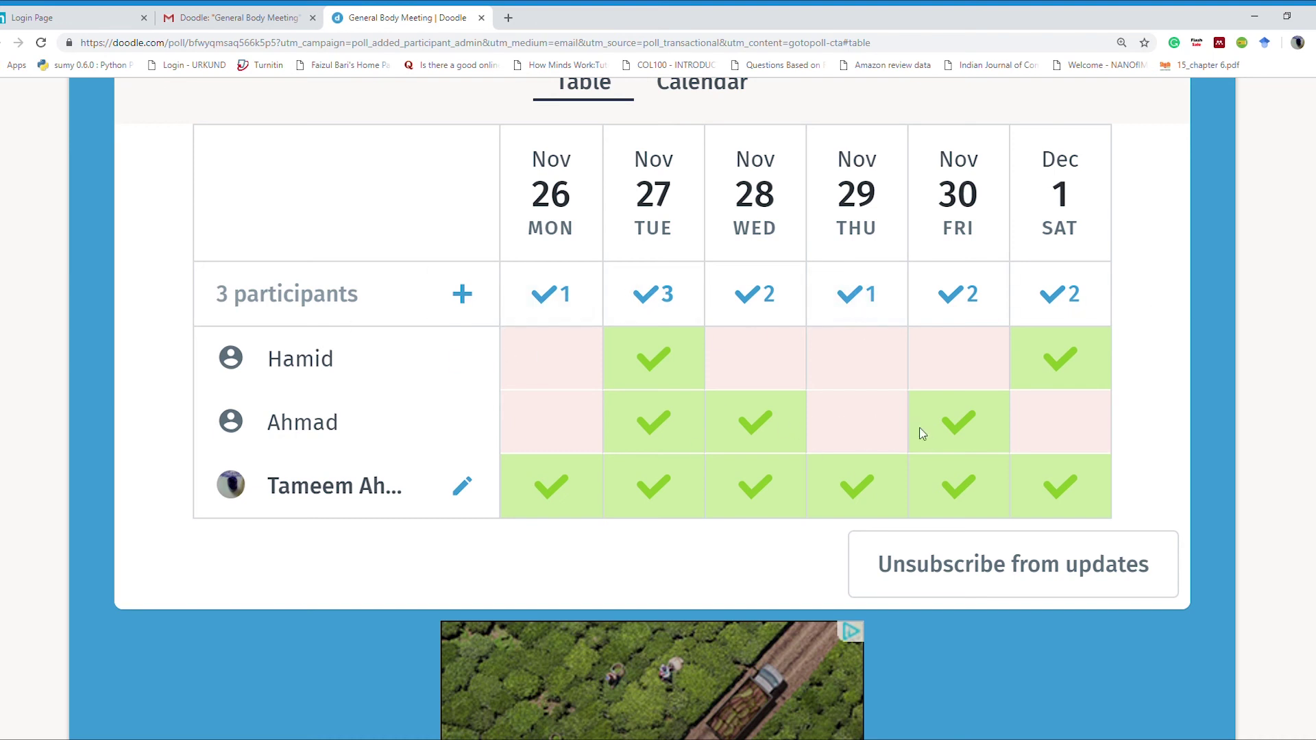
pyautogui.scroll(-1, 944, 434)
pyautogui.scroll(2, 945, 436)
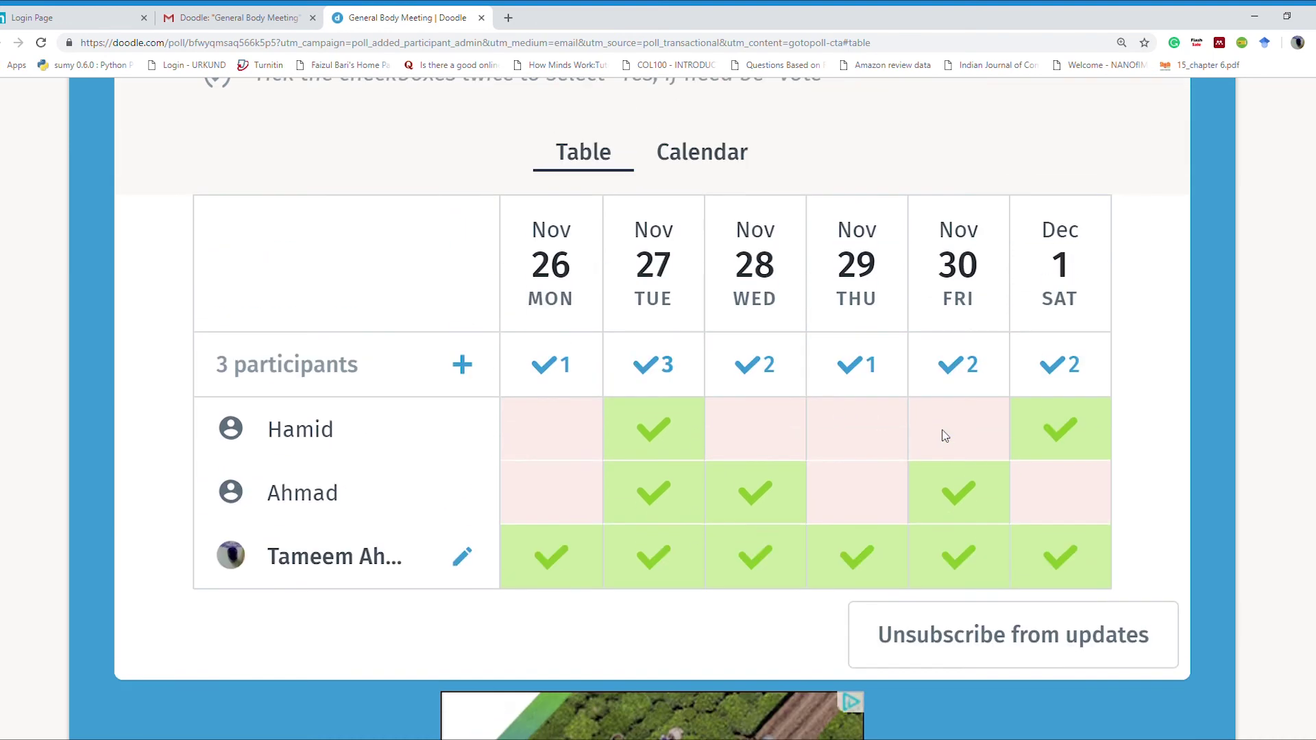
pyautogui.click(214, 18)
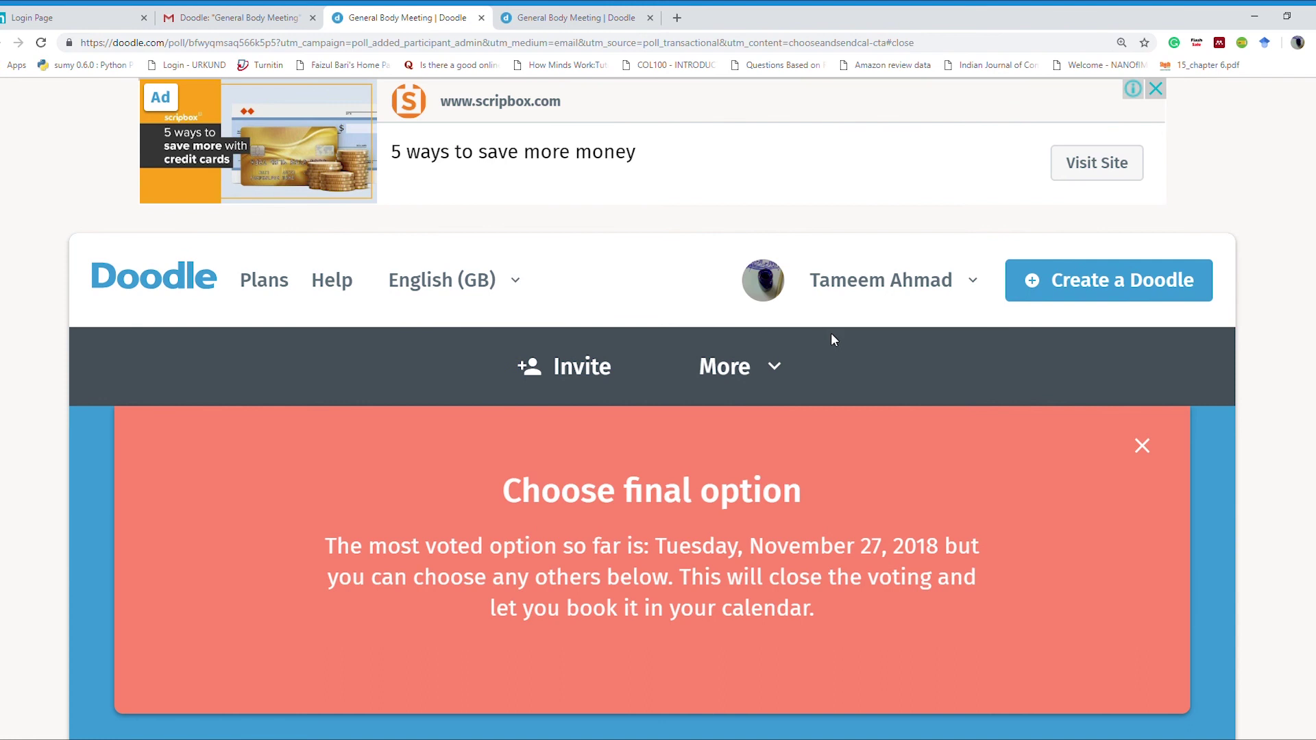
# Step: Scroll down to the Final options row, where Tue Nov 27 is starred as the one final option
pyautogui.scroll(-3, 831, 332)
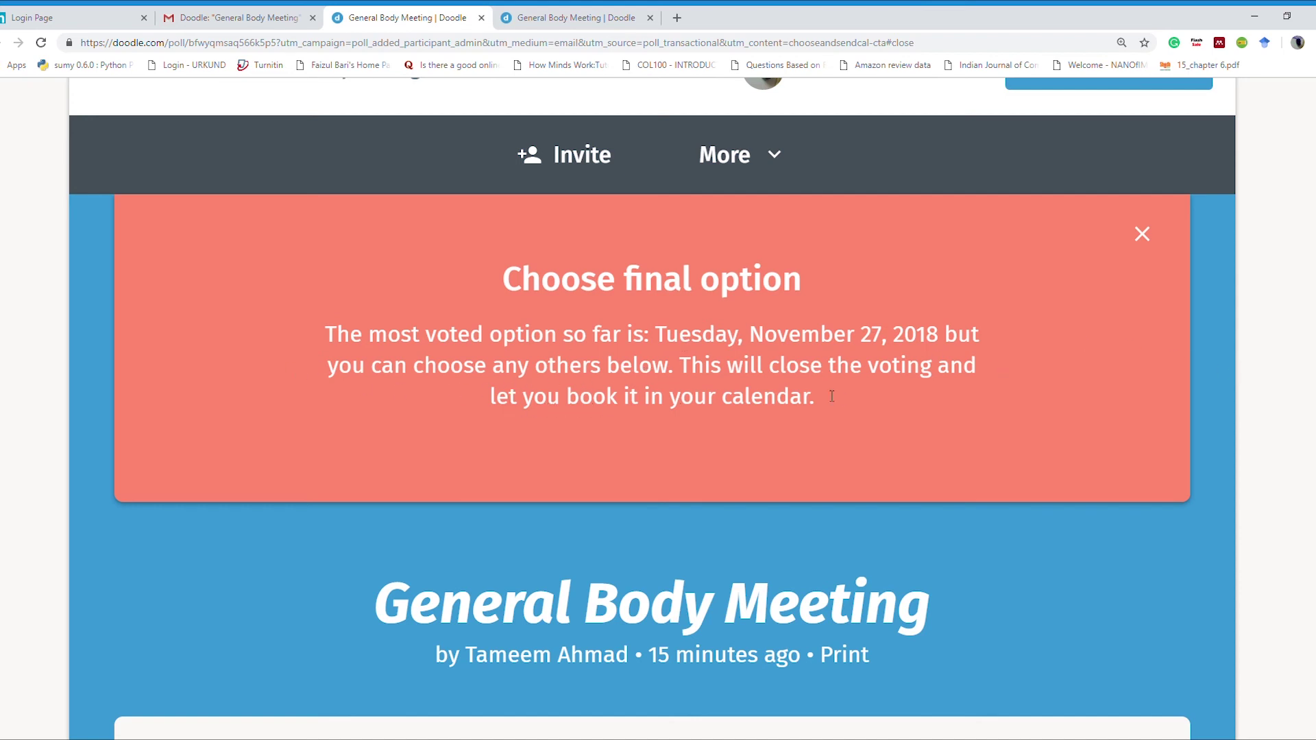
pyautogui.scroll(-10, 832, 396)
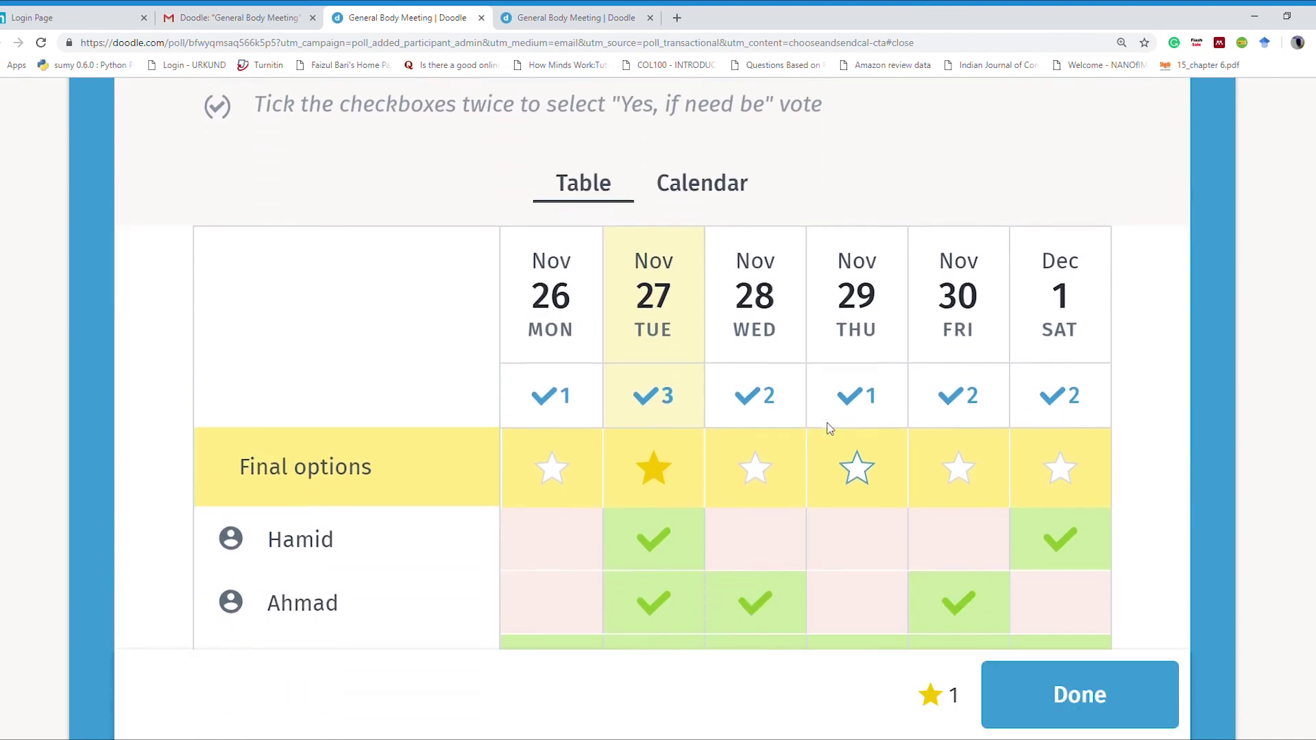
pyautogui.scroll(-1, 831, 432)
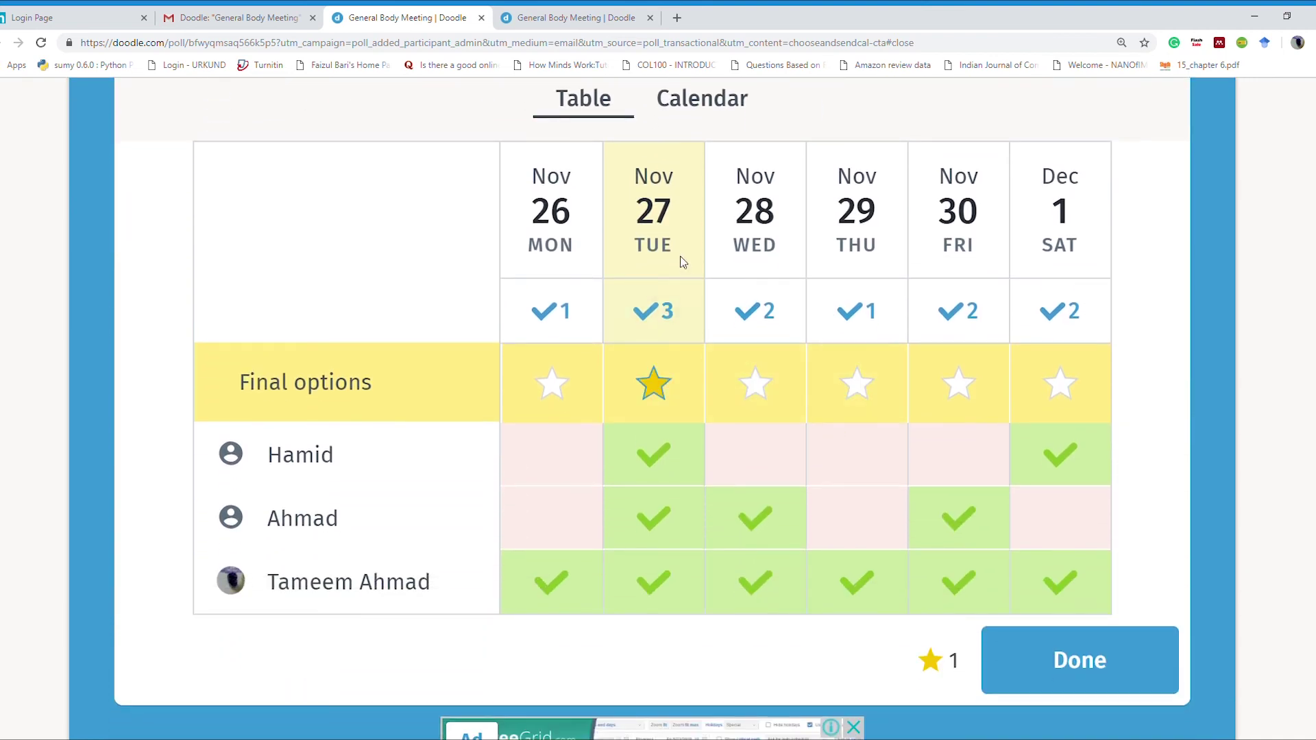